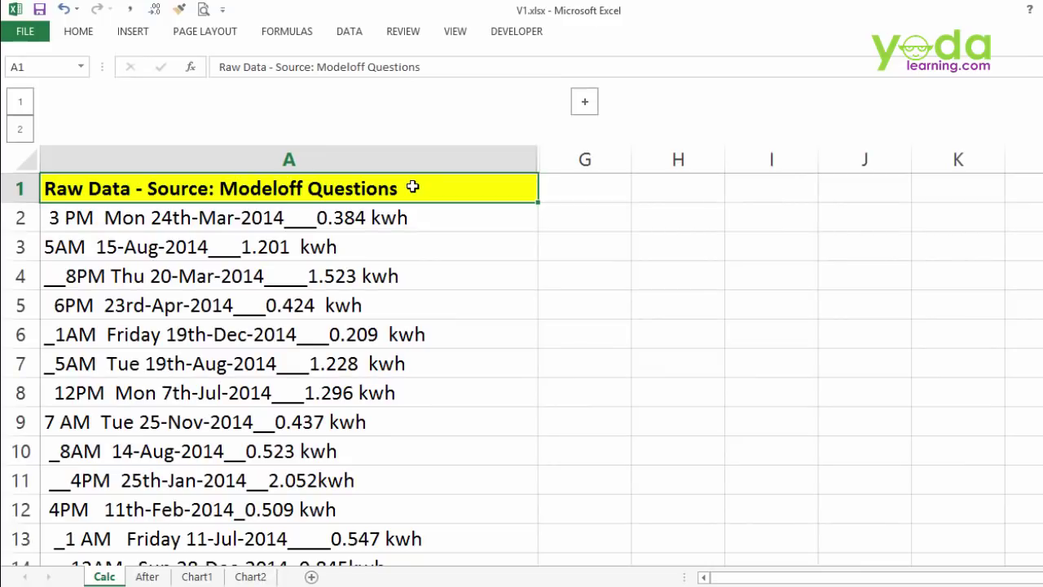
# Jump to the last row of raw data in column A of the Calc sheet and return to the header
pyautogui.hotkey('ctrl', 'Down')
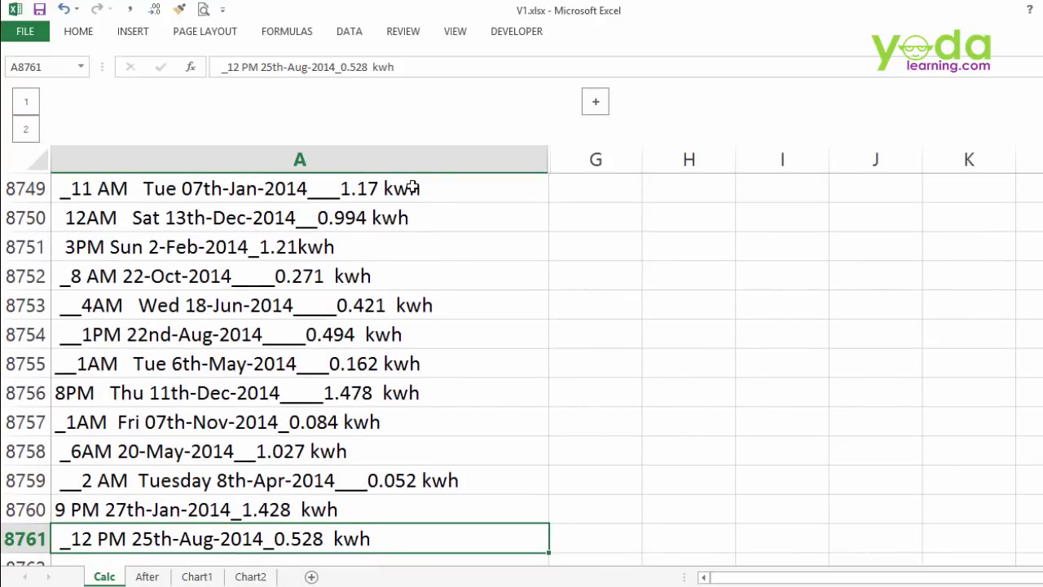
pyautogui.hotkey('ctrl', 'Up')
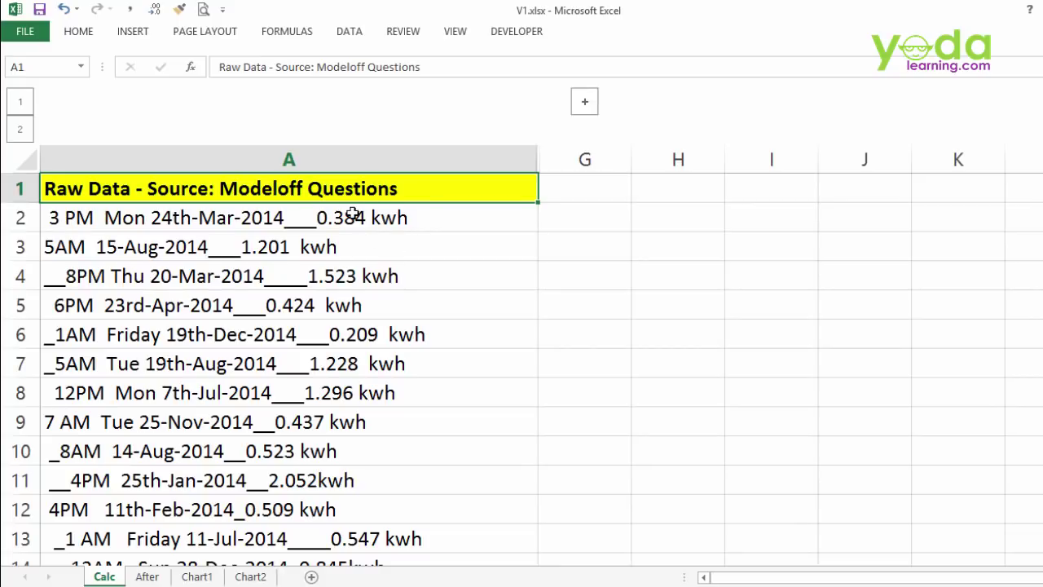
# On the After sheet, filter the pivot table through the TIME v2 slicer by 2:00 PM, 1:00 PM, 2:00 PM, 3:00 PM and finally 4:00 PM
pyautogui.click(148, 576)
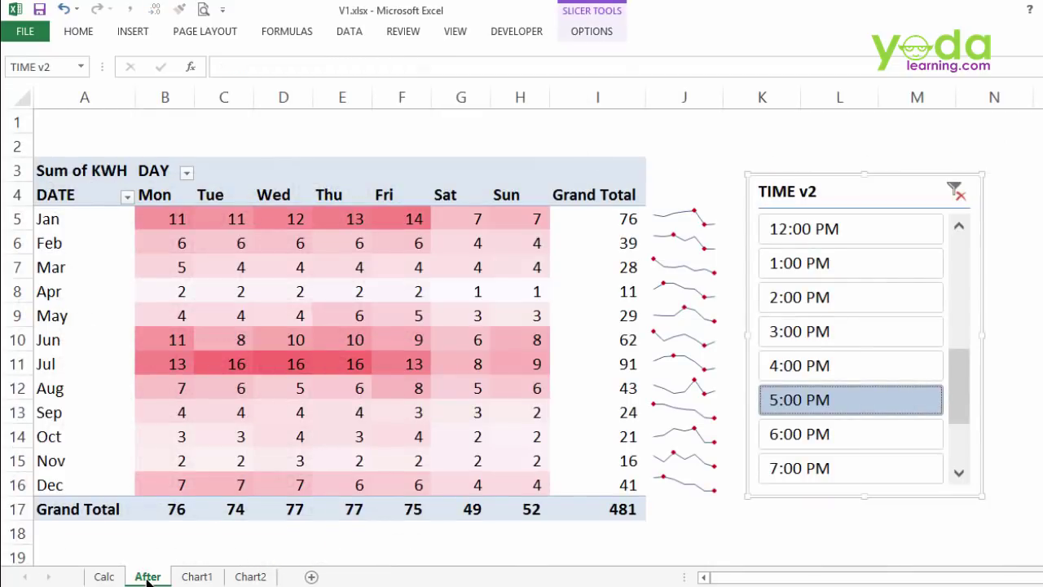
pyautogui.click(72, 222)
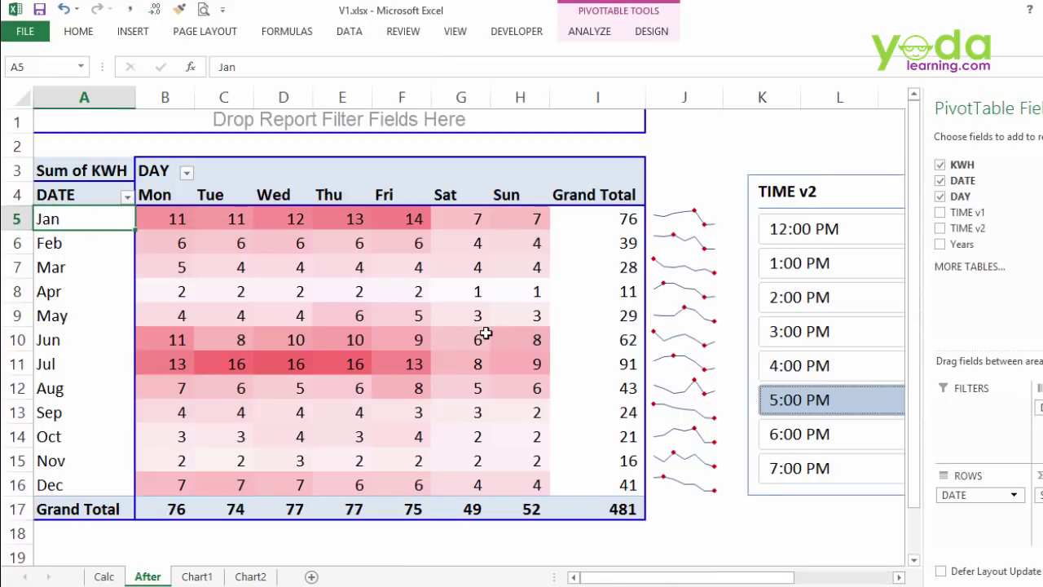
pyautogui.click(777, 300)
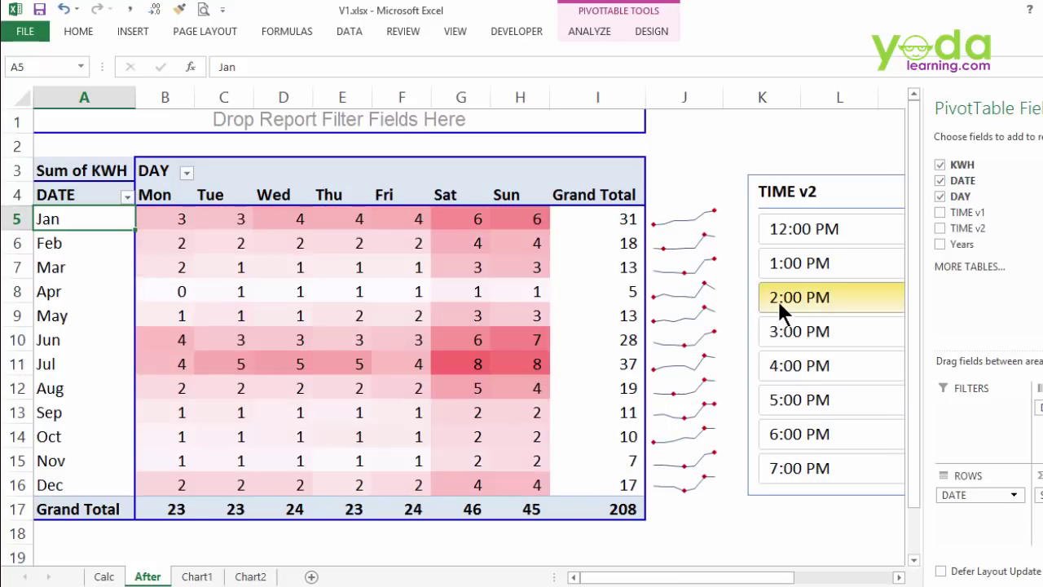
pyautogui.click(784, 265)
pyautogui.click(780, 304)
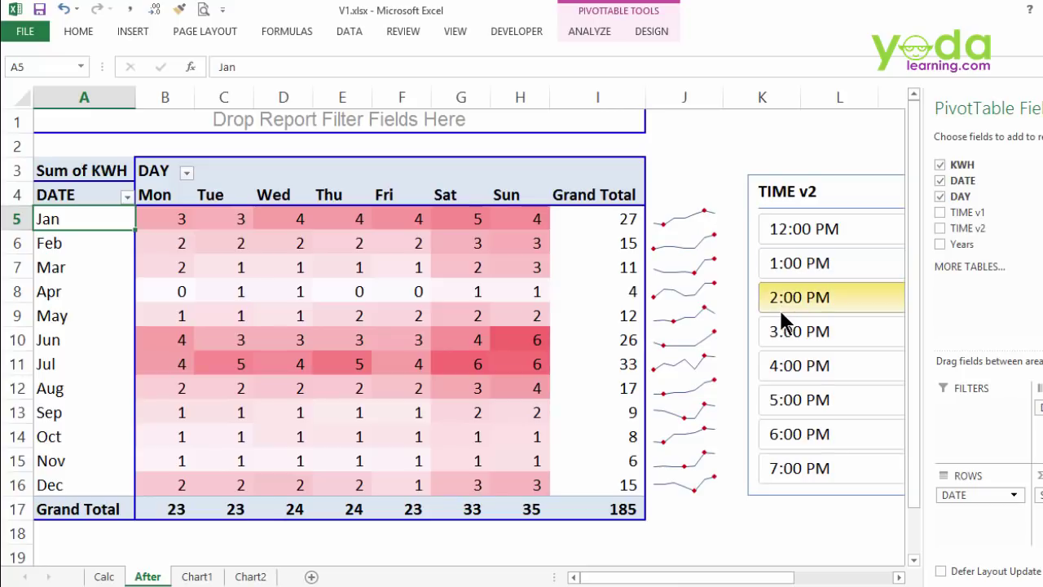
pyautogui.click(780, 329)
pyautogui.click(781, 360)
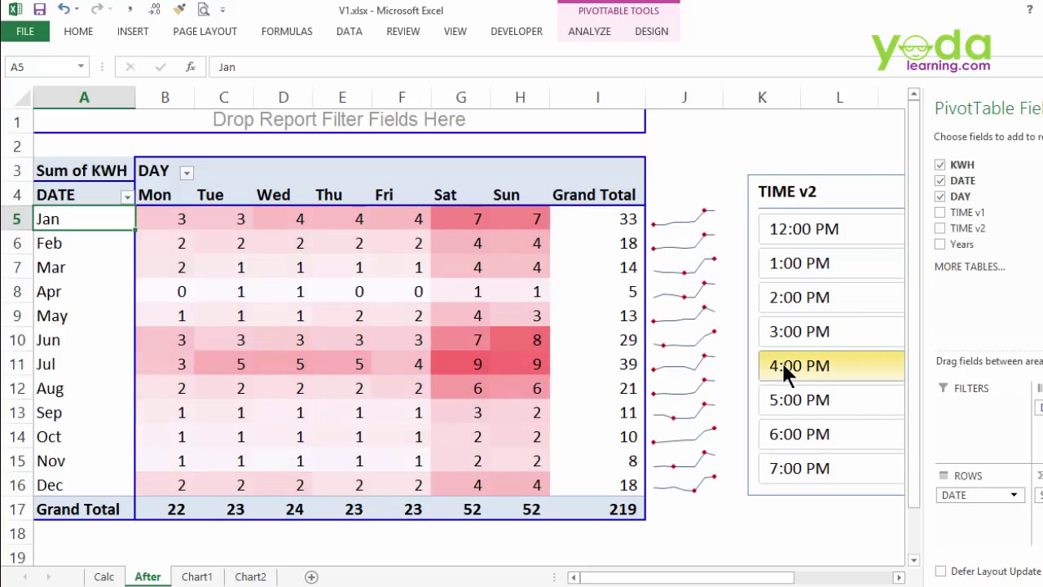
# Look over the charts on the Chart1 and Chart2 sheets and go back to the Calc sheet
pyautogui.click(198, 576)
pyautogui.click(262, 577)
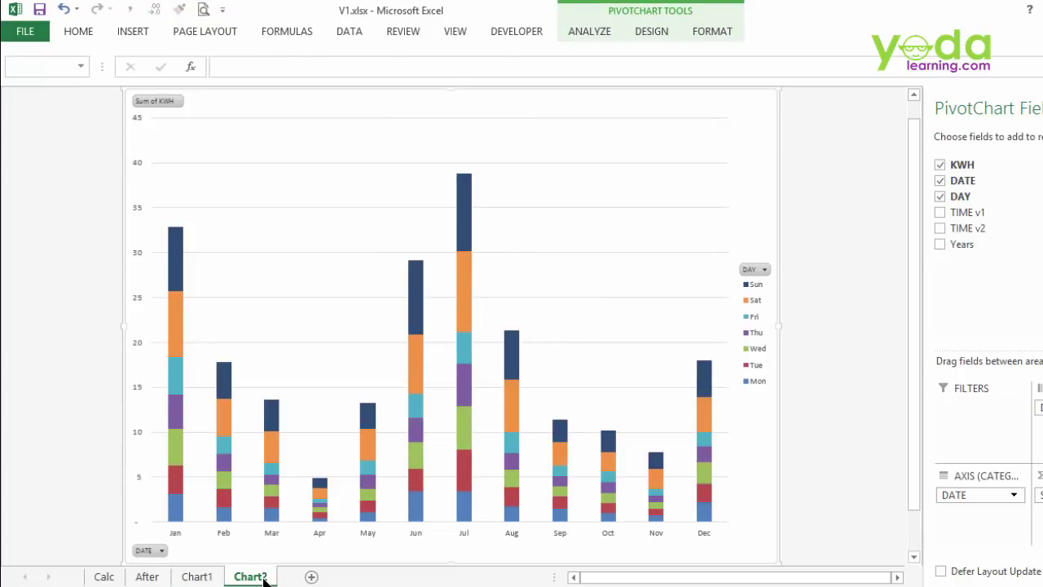
pyautogui.click(101, 576)
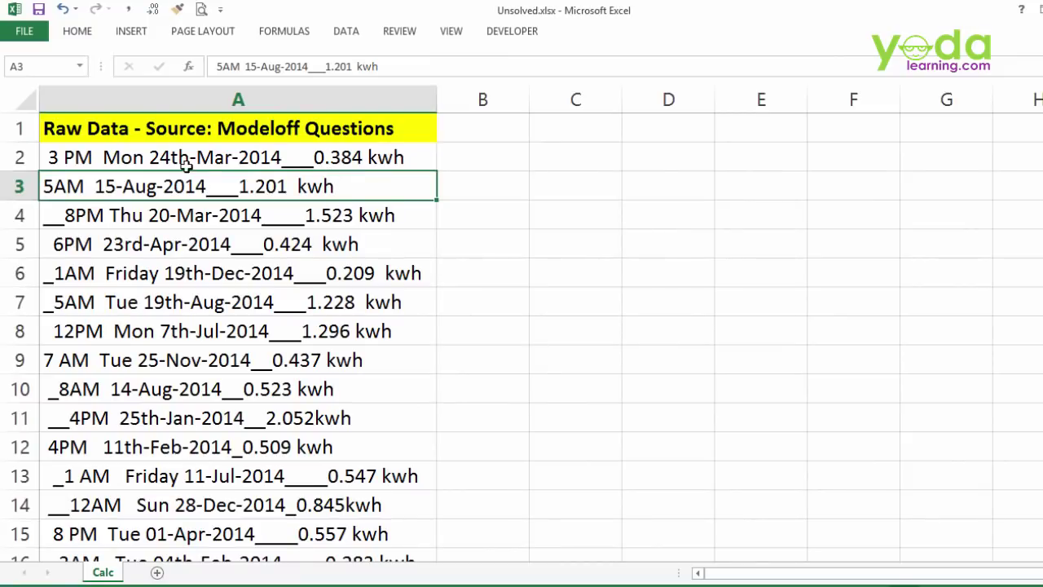
# Copy the reading 0.384 out of the text in cell A2 into cell B2 of Unsolved.xlsx
pyautogui.doubleClick(321, 155)
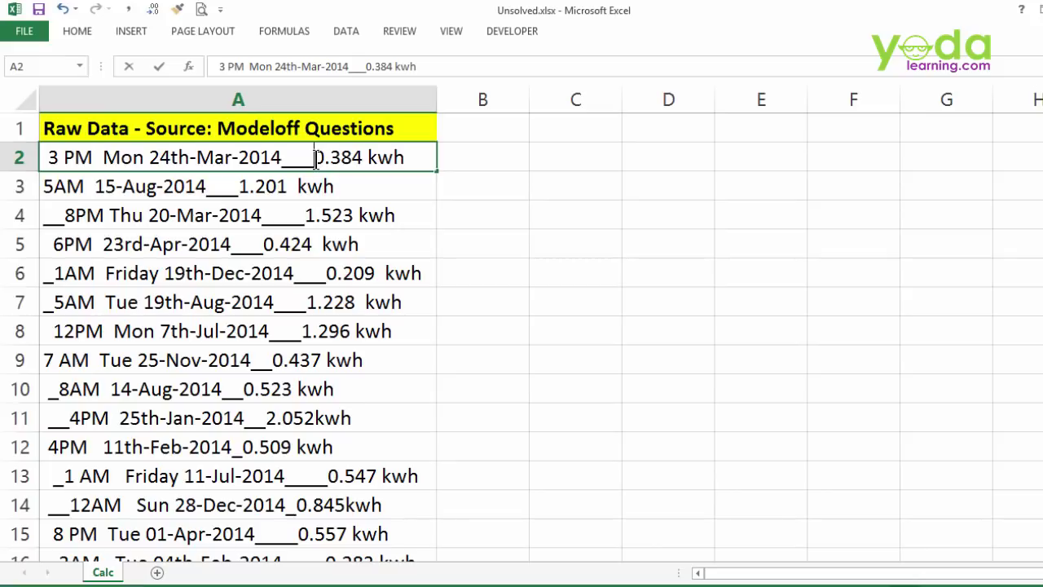
pyautogui.moveTo(346, 157); pyautogui.dragTo(359, 160)
pyautogui.hotkey('ctrl', 'c')
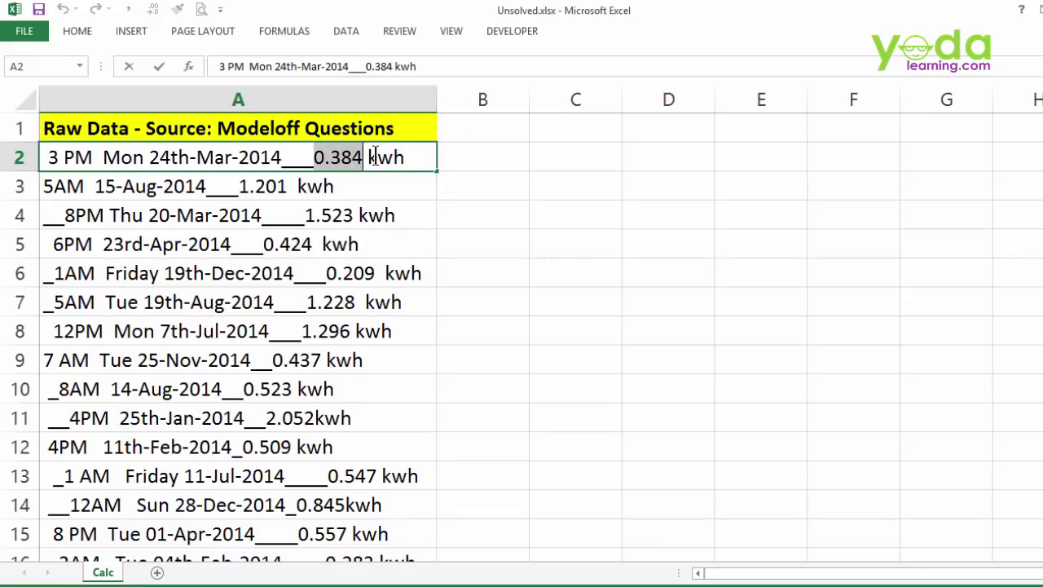
pyautogui.click(470, 156)
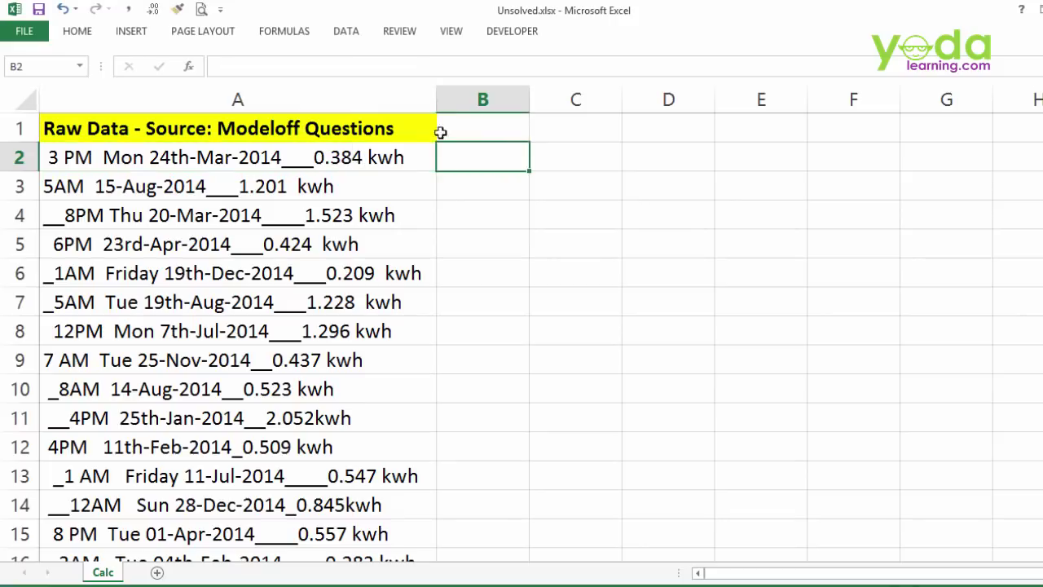
pyautogui.hotkey('ctrl', 'v')
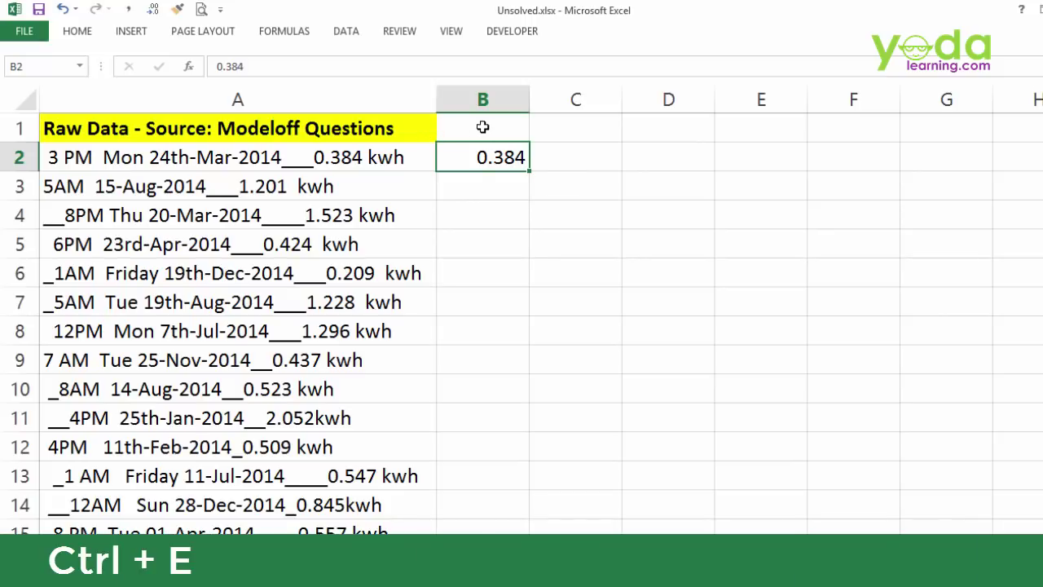
pyautogui.hotkey('ctrl', 'e')
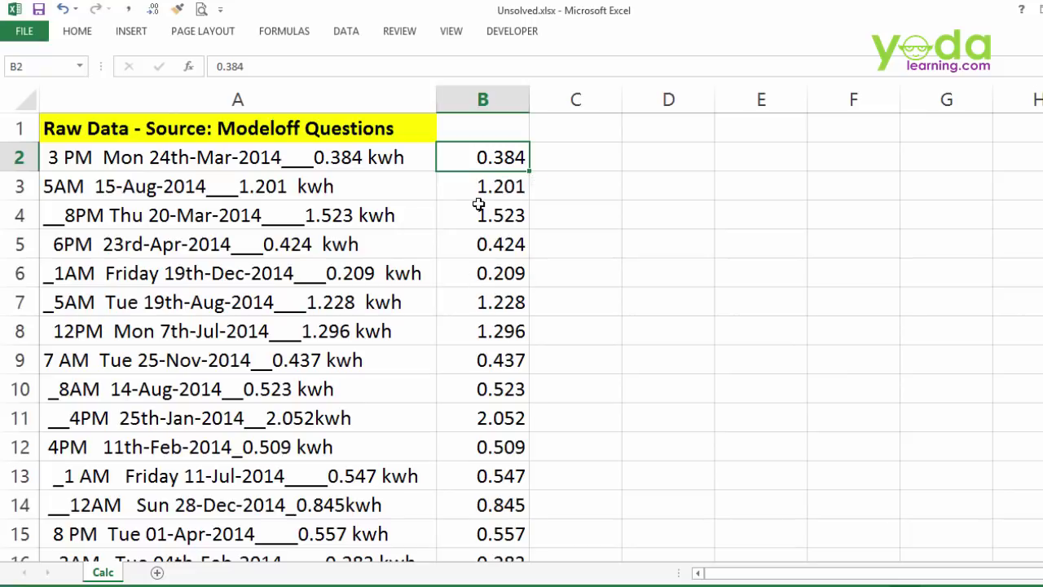
pyautogui.hotkey('ctrl', 'z')
pyautogui.click(356, 33)
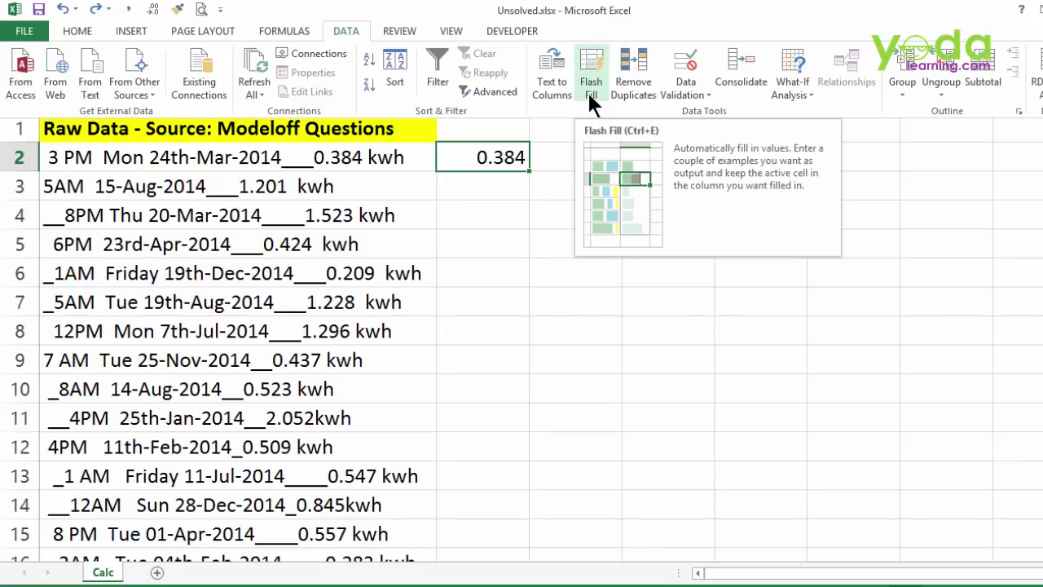
# Flash Fill column B with the kwh readings, using cell B2 as the example
pyautogui.click(501, 158)
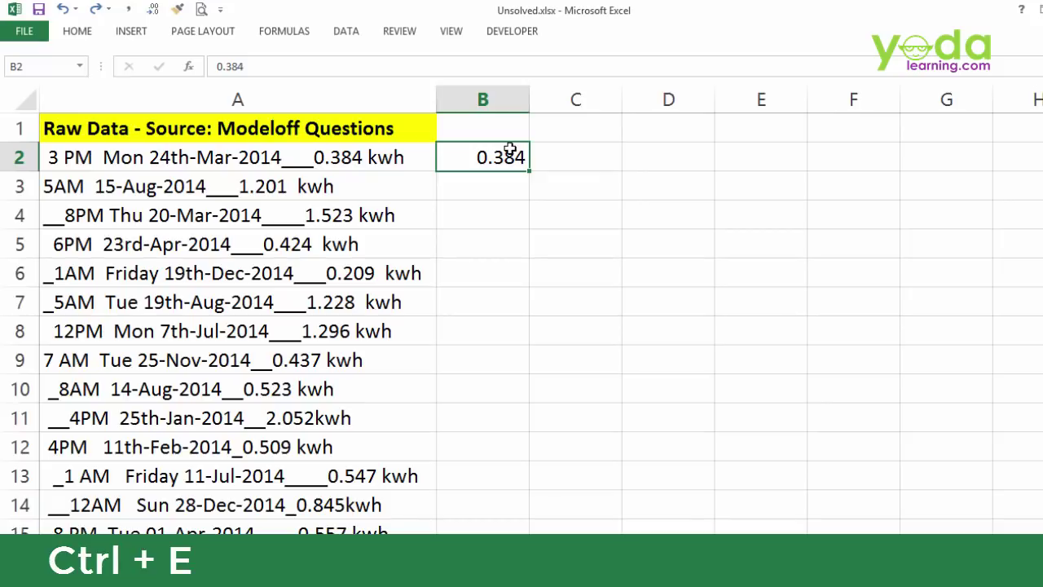
pyautogui.hotkey('ctrl', 'e')
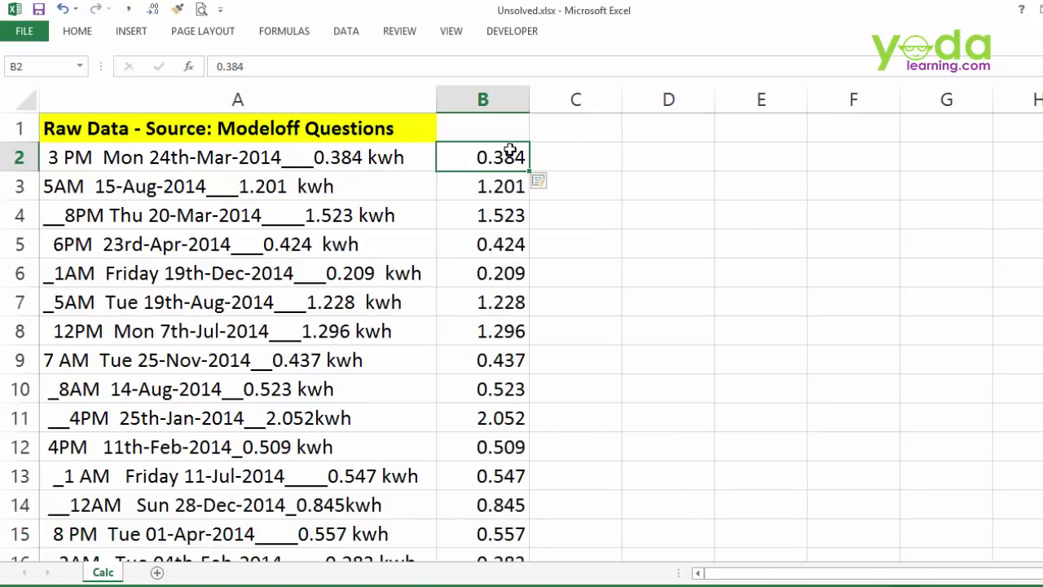
# Copy the date 24th-Mar-2014 from the text in A2 into C2 and Flash Fill column C from it
pyautogui.doubleClick(152, 157)
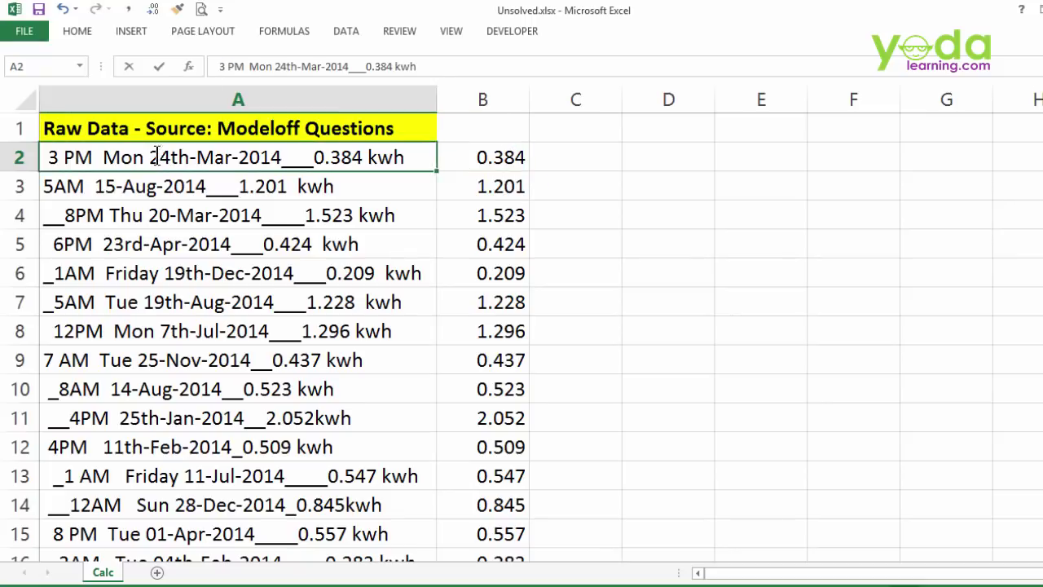
pyautogui.moveTo(152, 158); pyautogui.dragTo(281, 155)
pyautogui.hotkey('ctrl', 'c')
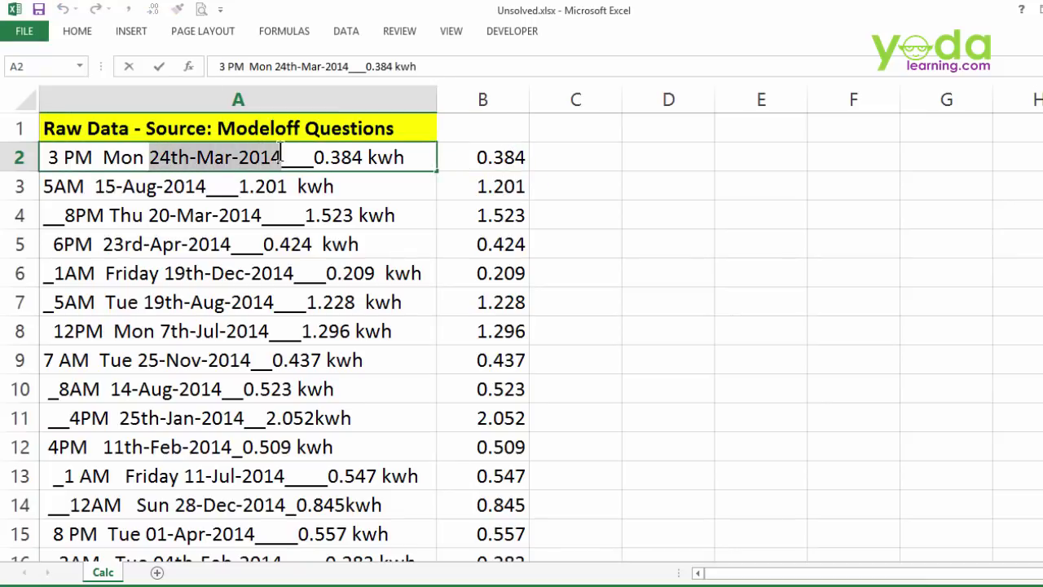
pyautogui.click(541, 154)
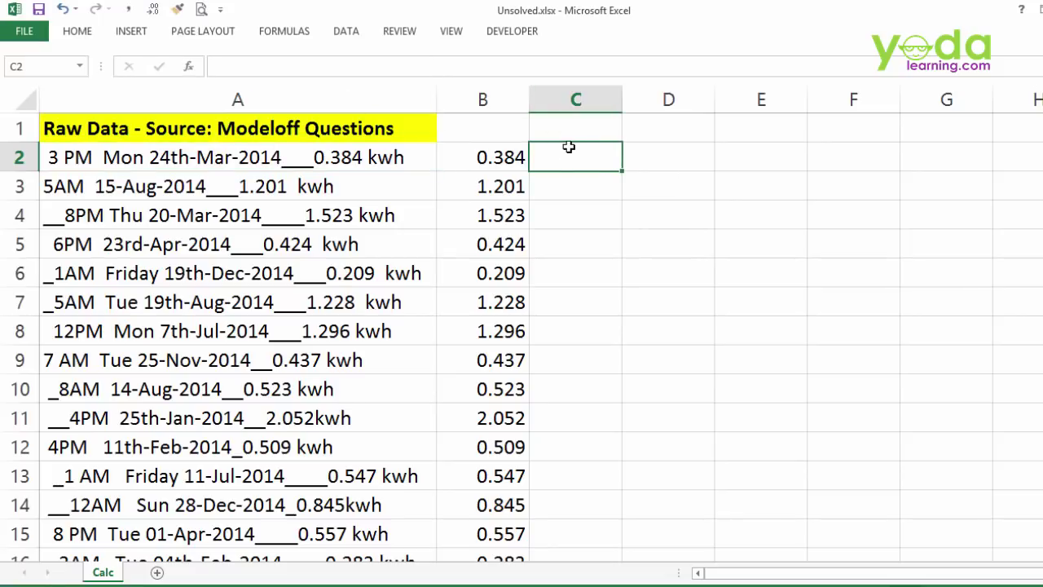
pyautogui.hotkey('ctrl', 'v')
pyautogui.hotkey('ctrl', 'e')
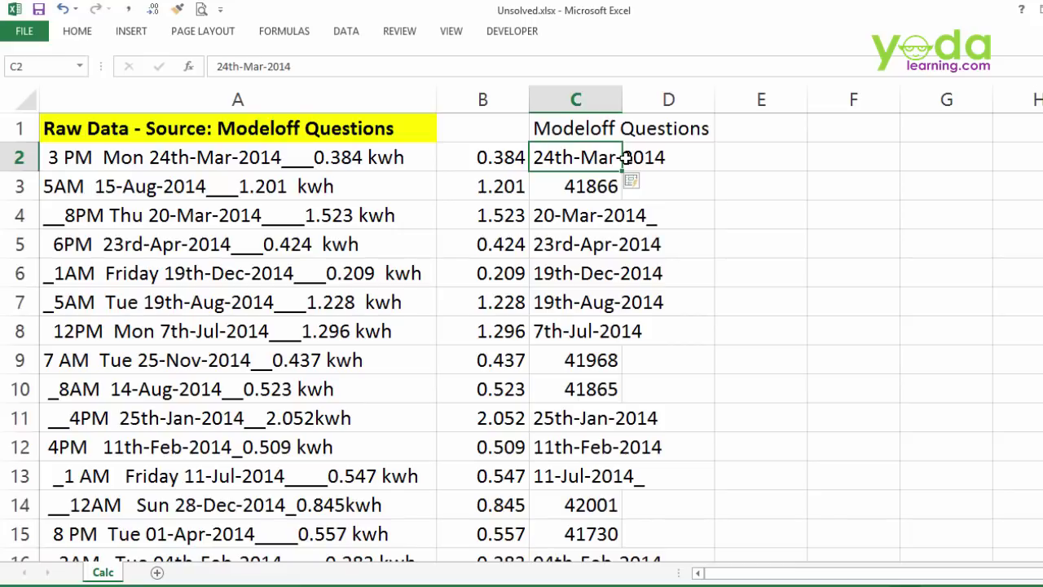
# Format all of column C as day-month-year dates, comparing once with the two-decimal number format
pyautogui.click(574, 99)
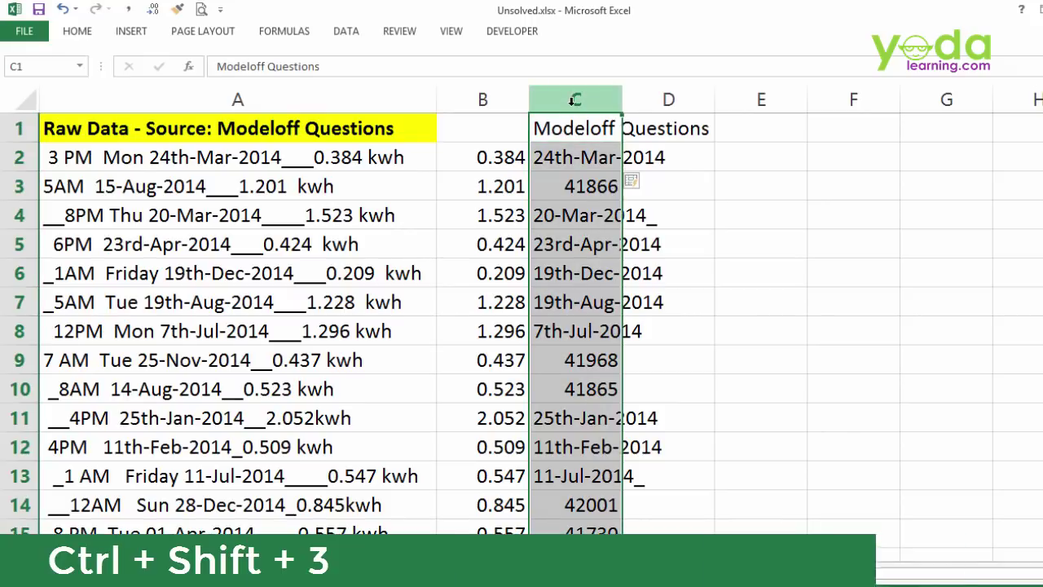
pyautogui.hotkey('ctrl', 'shift', '3')
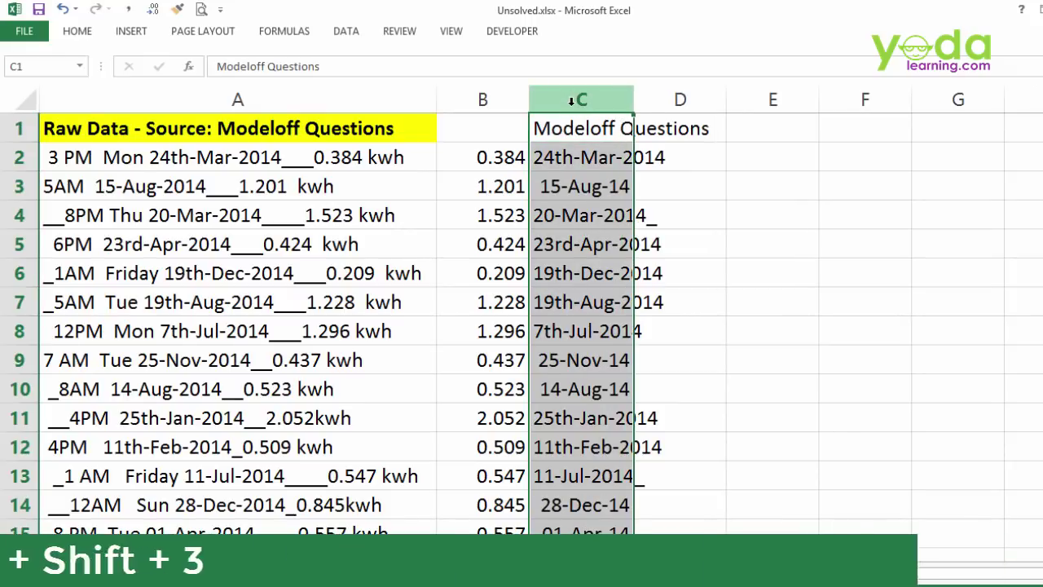
pyautogui.hotkey('ctrl', 'shift', '1')
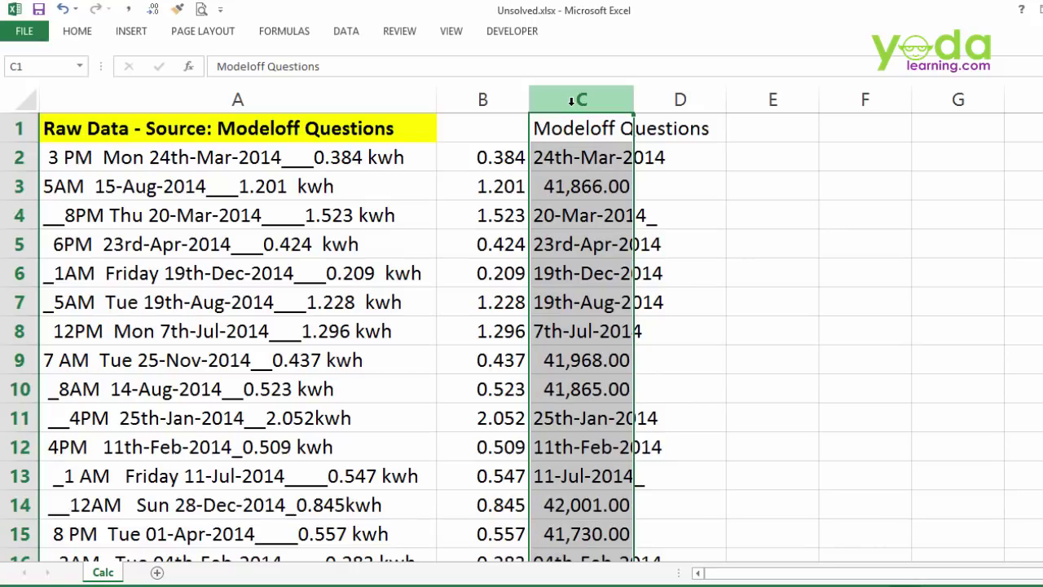
pyautogui.hotkey('ctrl', 'shift', '3')
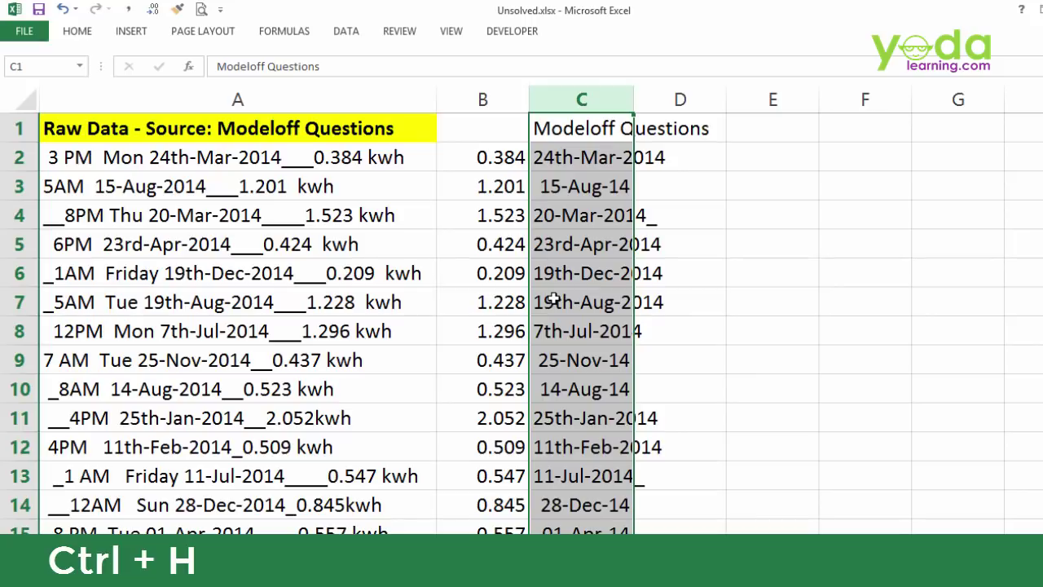
# Replace every underscore "_" in column C with nothing using Find and Replace
pyautogui.hotkey('ctrl', 'h')
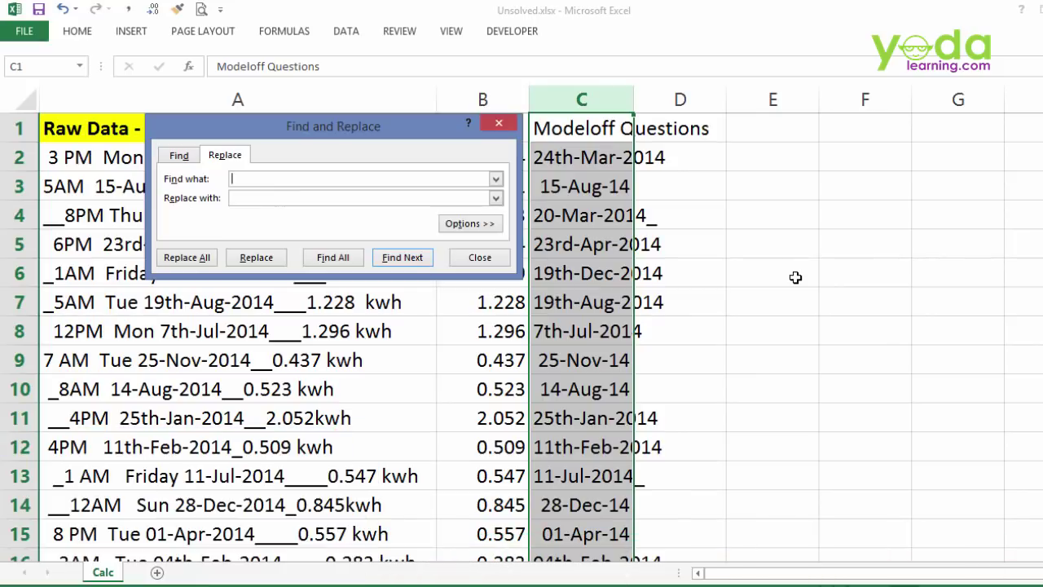
pyautogui.write('_')
pyautogui.click(242, 198)
pyautogui.click(192, 257)
pyautogui.press('Return')
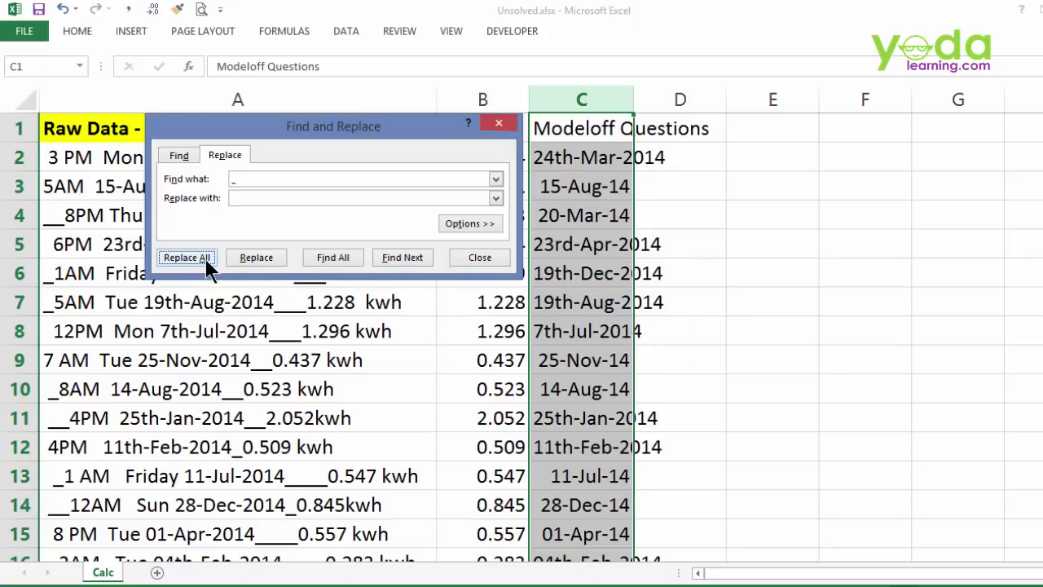
# Remove every "st" from column C by replacing it with nothing
pyautogui.moveTo(261, 177); pyautogui.dragTo(212, 168)
pyautogui.write('st')
pyautogui.click(193, 256)
pyautogui.click(563, 352)
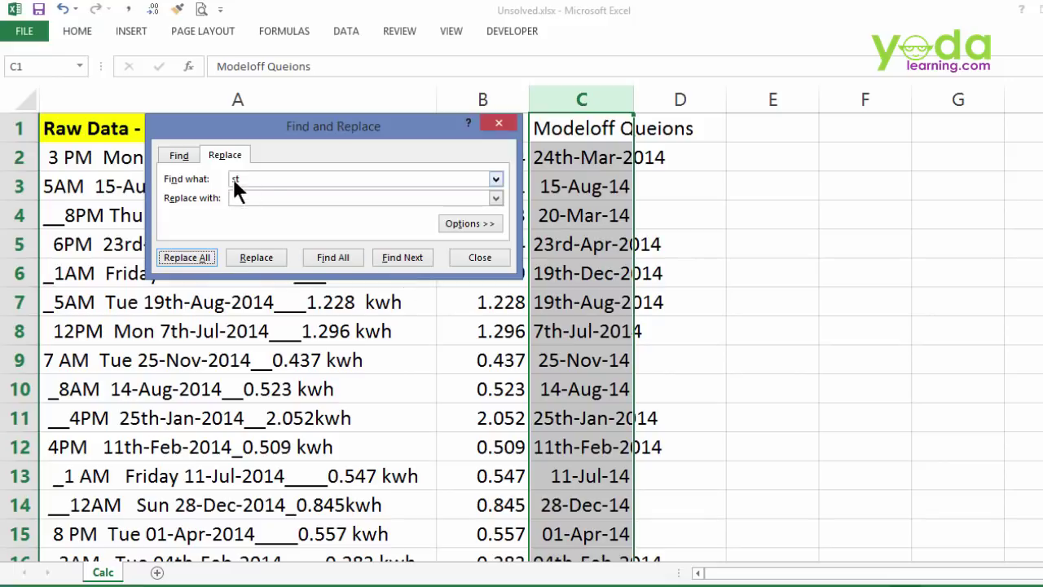
# Remove every "nd" from column C by replacing it with nothing
pyautogui.moveTo(264, 178); pyautogui.dragTo(203, 169)
pyautogui.write('nd')
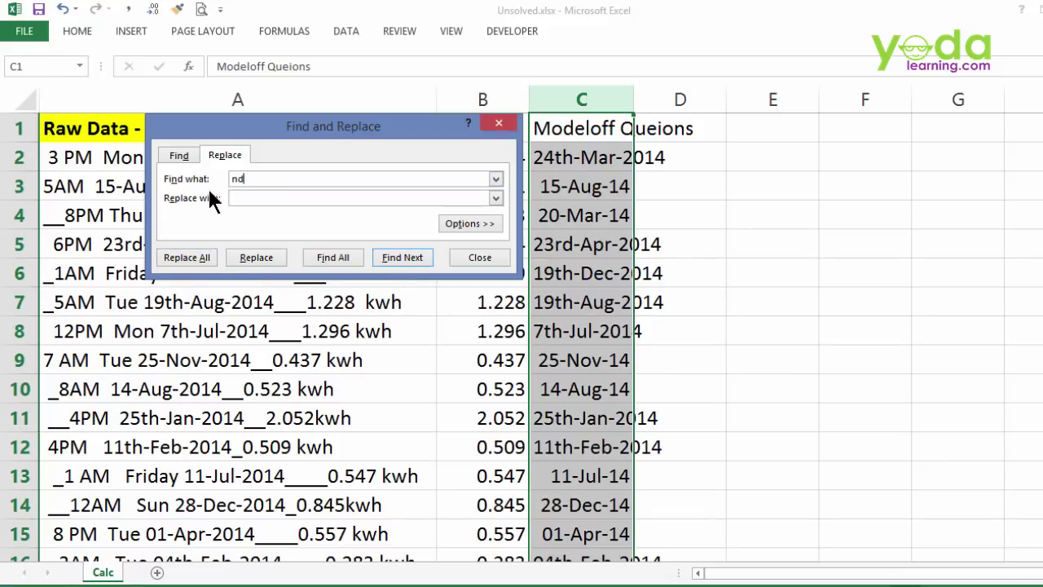
pyautogui.click(186, 257)
pyautogui.click(564, 352)
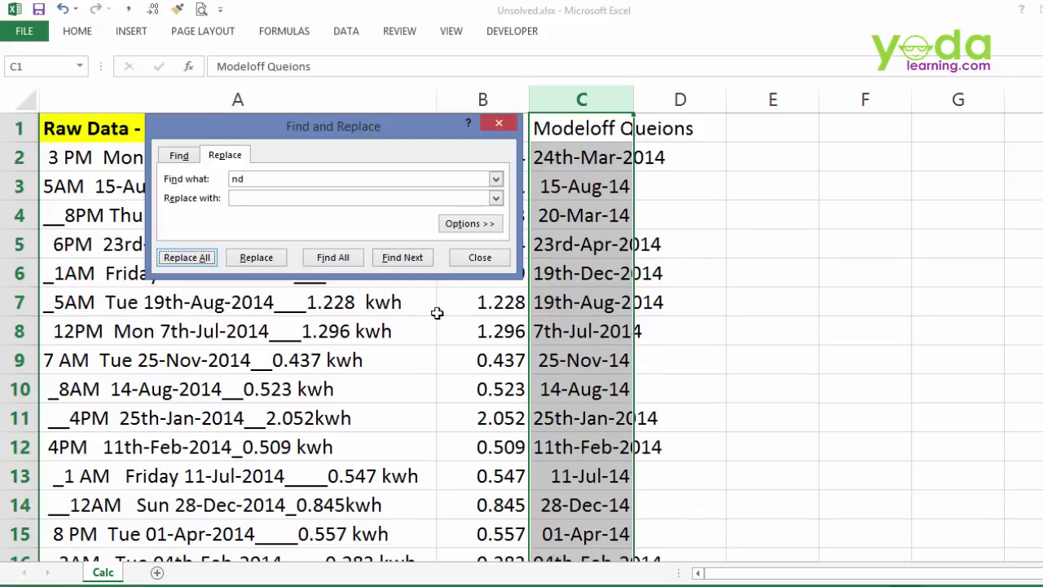
# Remove every "rd" from column C by replacing it with nothing
pyautogui.moveTo(272, 184); pyautogui.dragTo(195, 161)
pyautogui.write('rd')
pyautogui.click(187, 258)
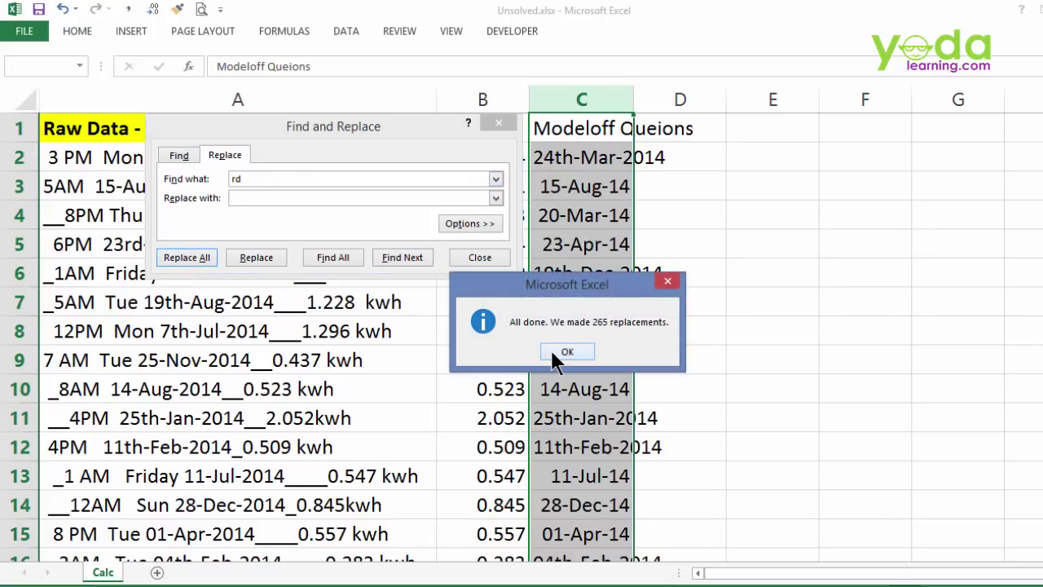
pyautogui.click(564, 352)
# Remove every "th" from column C by replacing it with nothing, and finish at cell D2 with Find and Replace closed
pyautogui.moveTo(255, 179); pyautogui.dragTo(158, 162)
pyautogui.write('th')
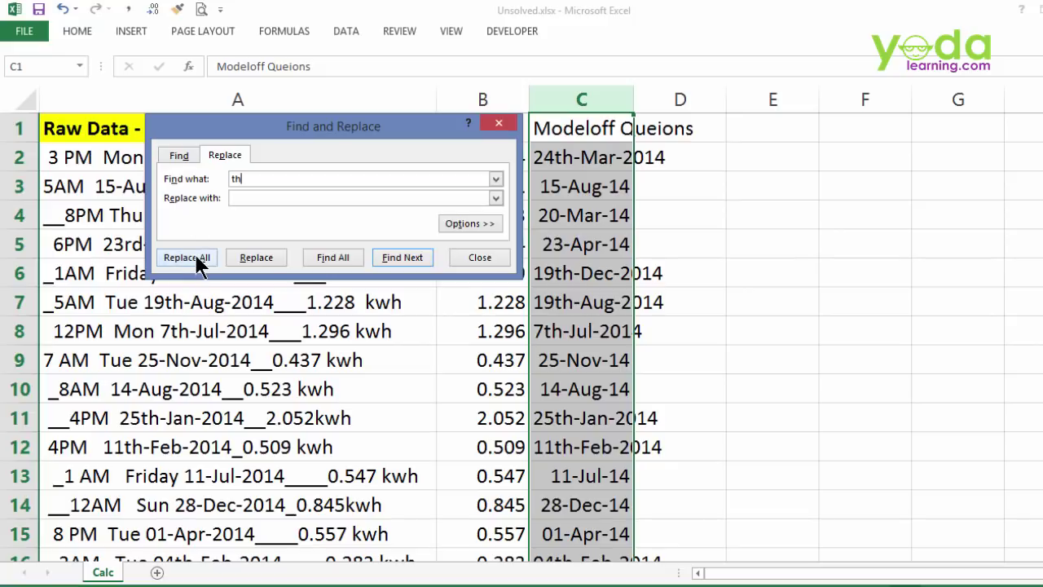
pyautogui.click(187, 258)
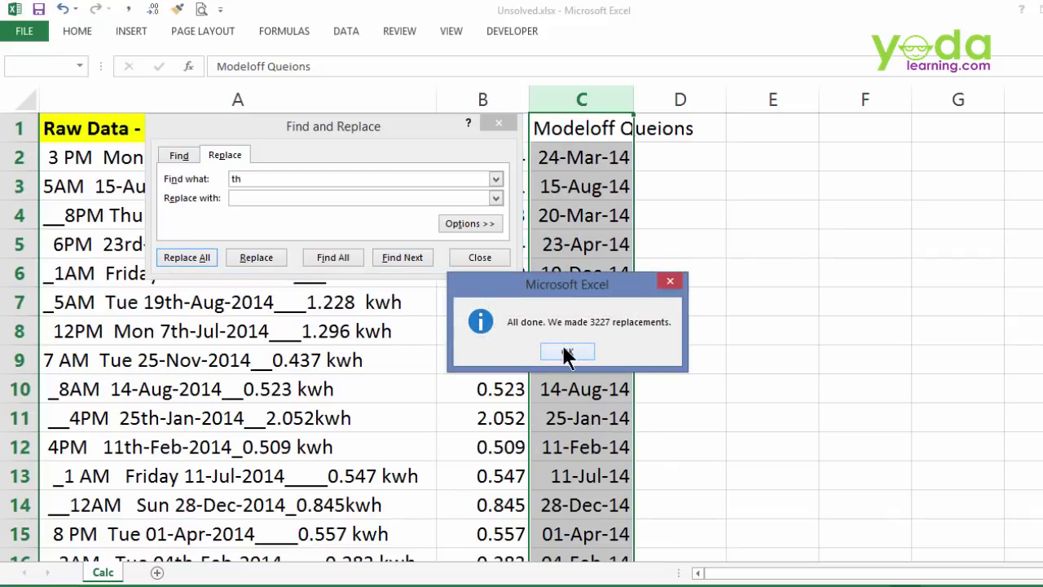
pyautogui.click(567, 355)
pyautogui.click(487, 260)
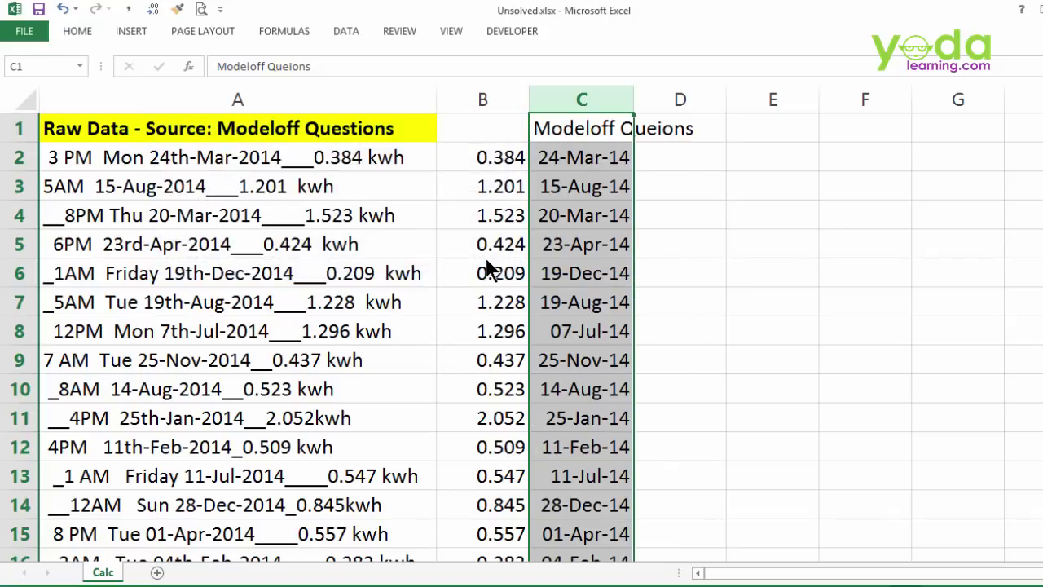
pyautogui.click(665, 161)
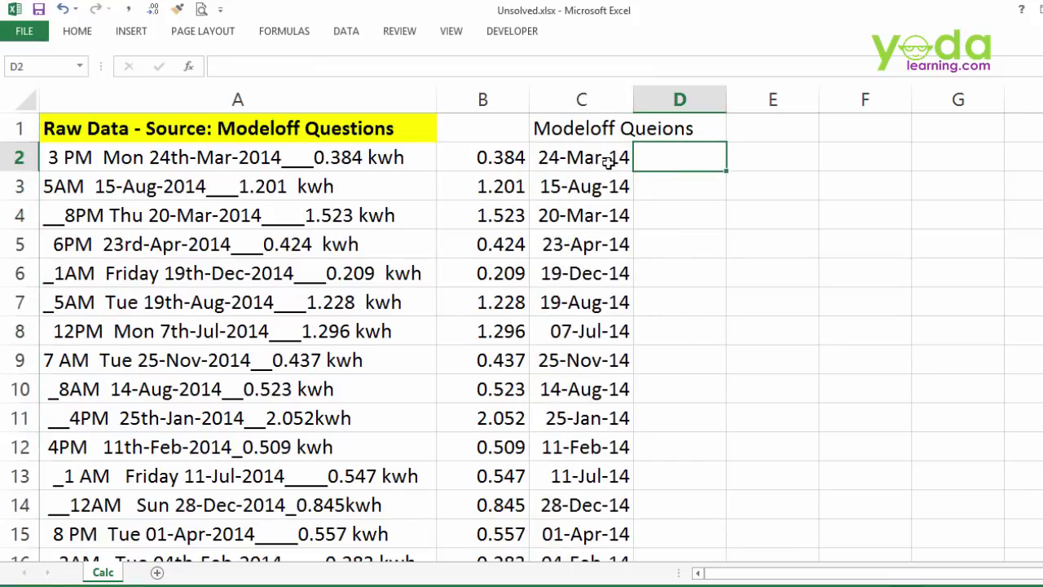
# Derive the abbreviated weekday in D2 with =TEXT(C2,"ddd") and fill the formula down column D
pyautogui.write('=te')
pyautogui.press('Tab')
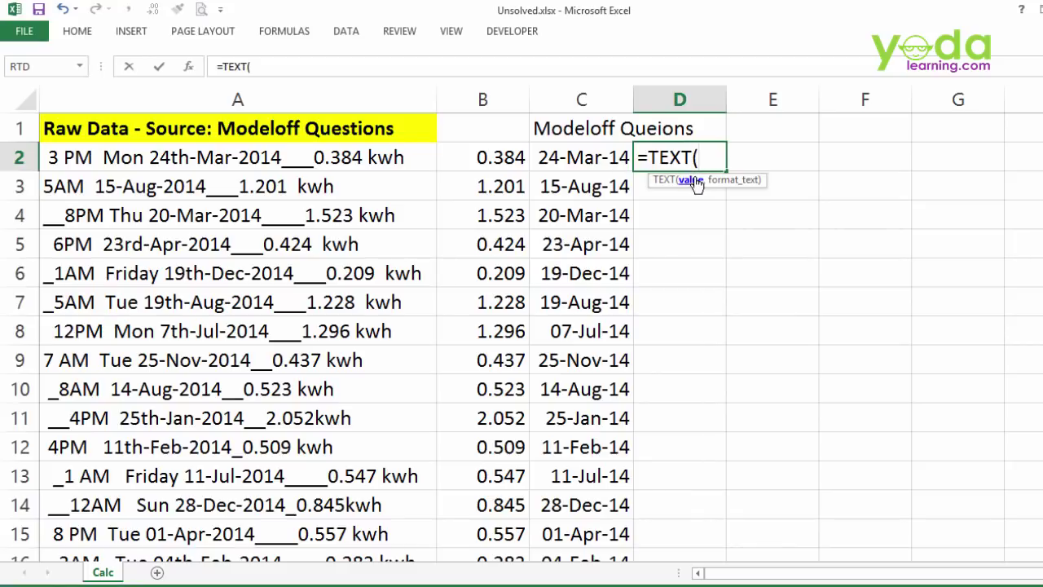
pyautogui.click(576, 156)
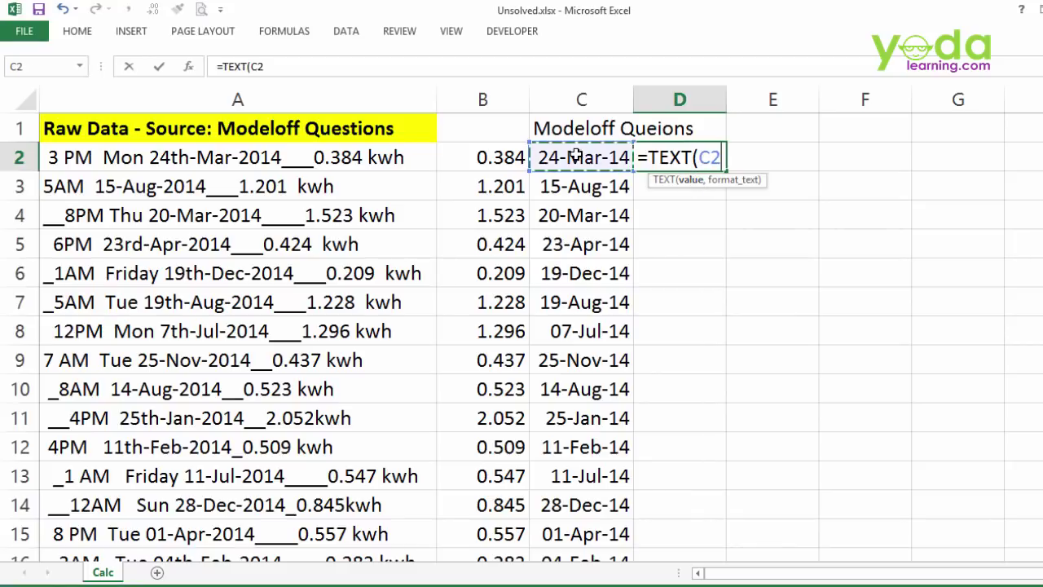
pyautogui.write(',')
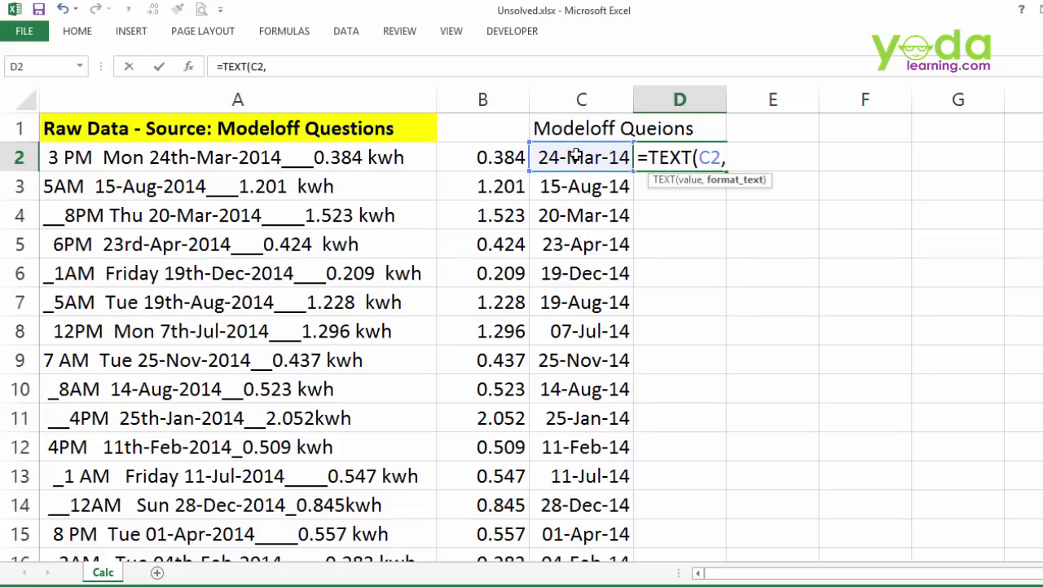
pyautogui.write('"ddd")')
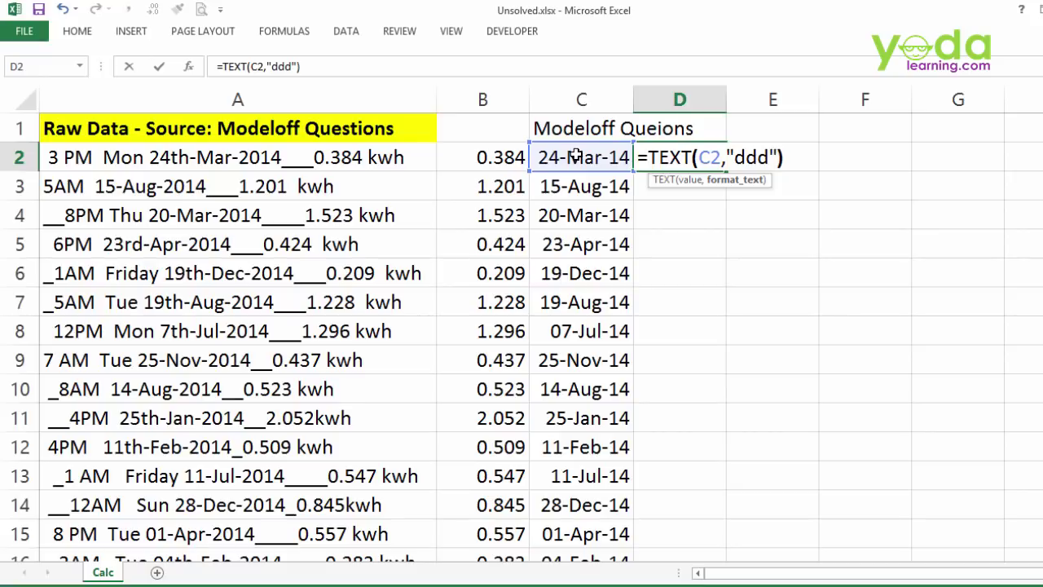
pyautogui.press('Return')
pyautogui.click(693, 166)
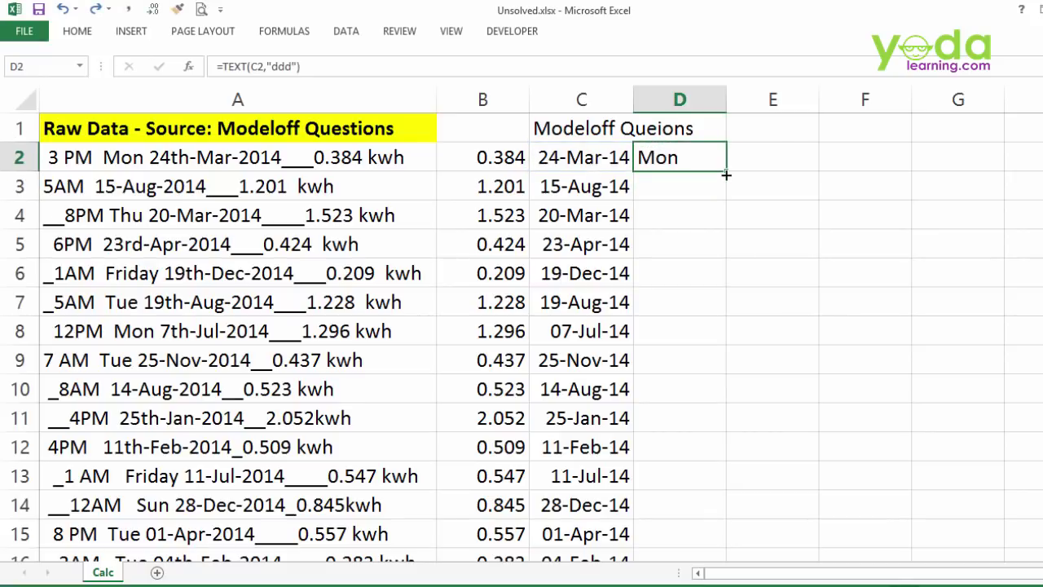
pyautogui.doubleClick(725, 175)
# Enter the headings KWH, DATE, DAY and TIME in cells B1 through E1
pyautogui.click(504, 132)
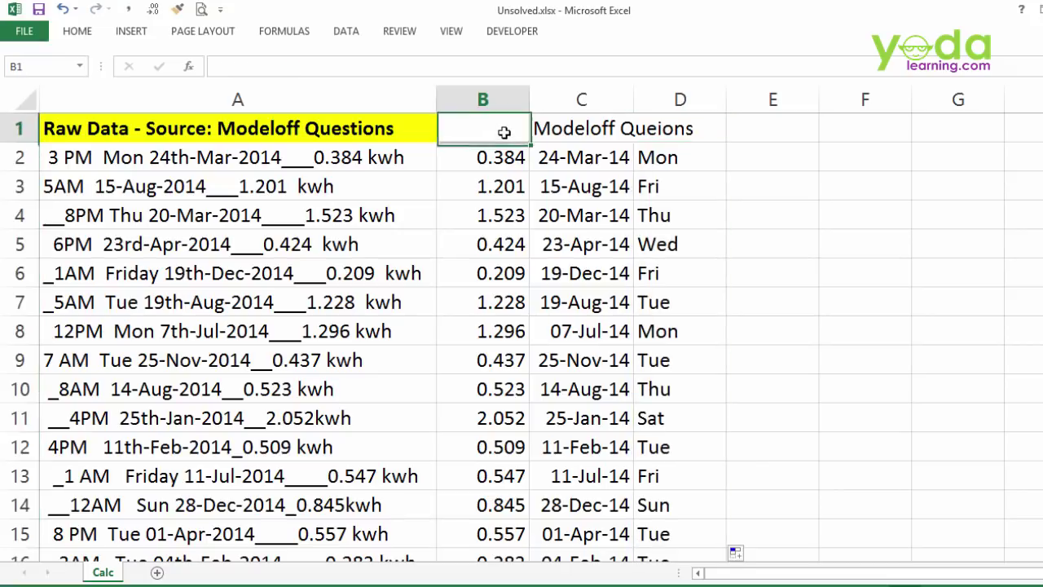
pyautogui.write('KWH')
pyautogui.press('Tab')
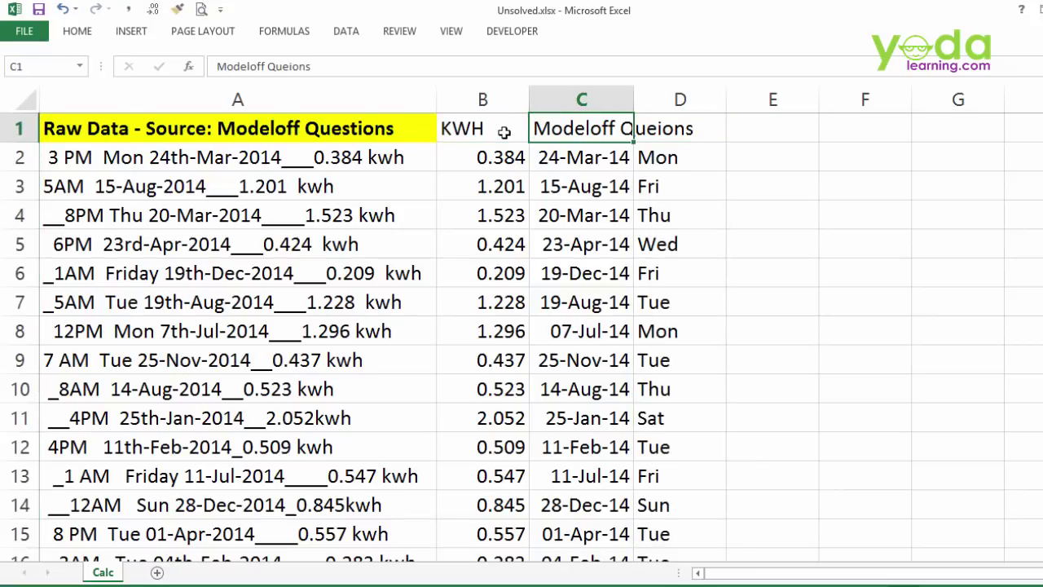
pyautogui.write('DATE')
pyautogui.press('Tab')
pyautogui.write('DAY')
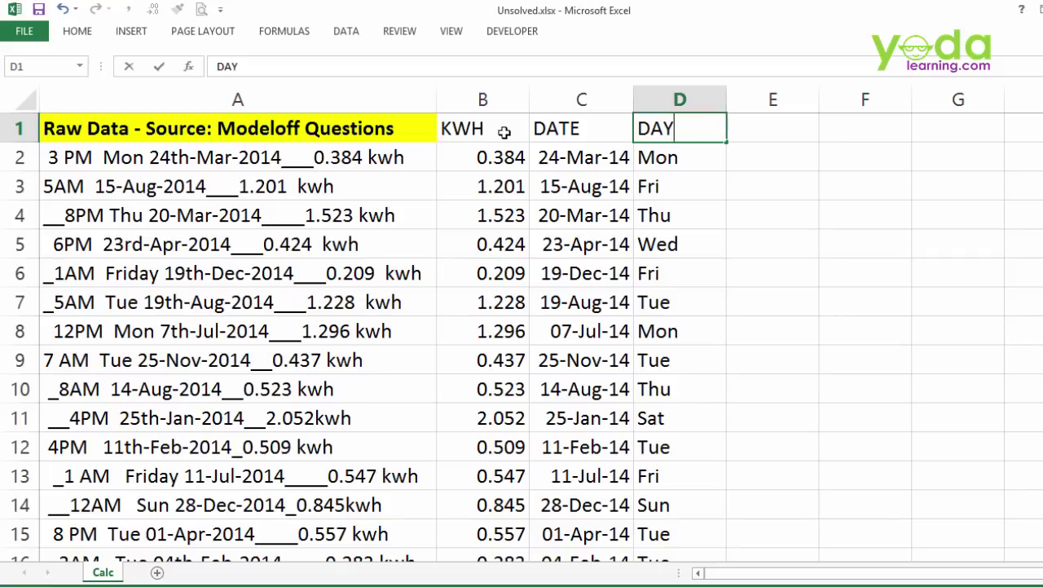
pyautogui.press('Tab')
pyautogui.write('TIME')
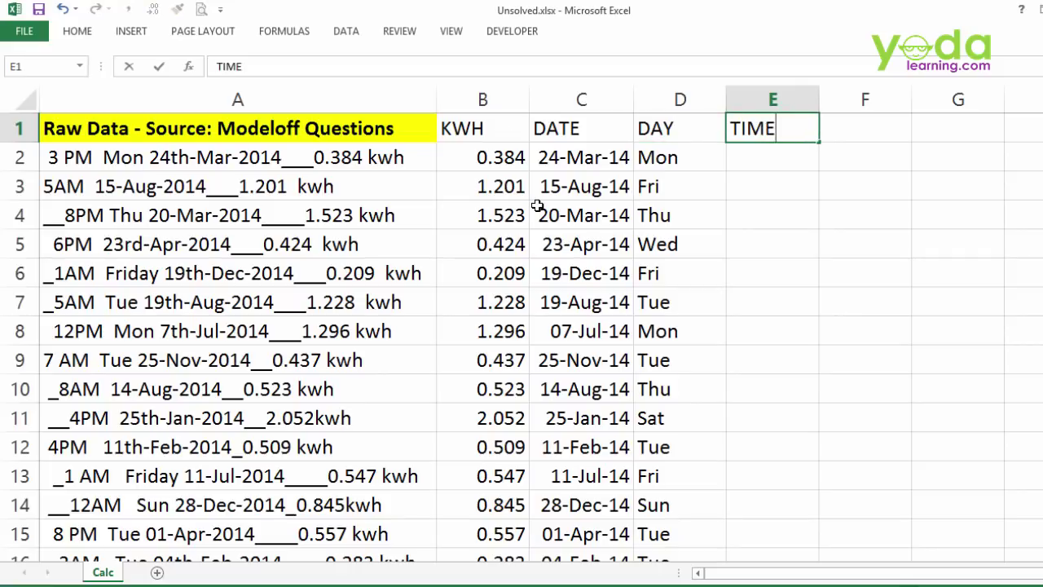
pyautogui.click(537, 206)
# Try to Flash Fill the TIME column from the 3 PM of A2 copied into E2, and undo the fill
pyautogui.click(92, 159)
pyautogui.moveTo(92, 159); pyautogui.dragTo(50, 163)
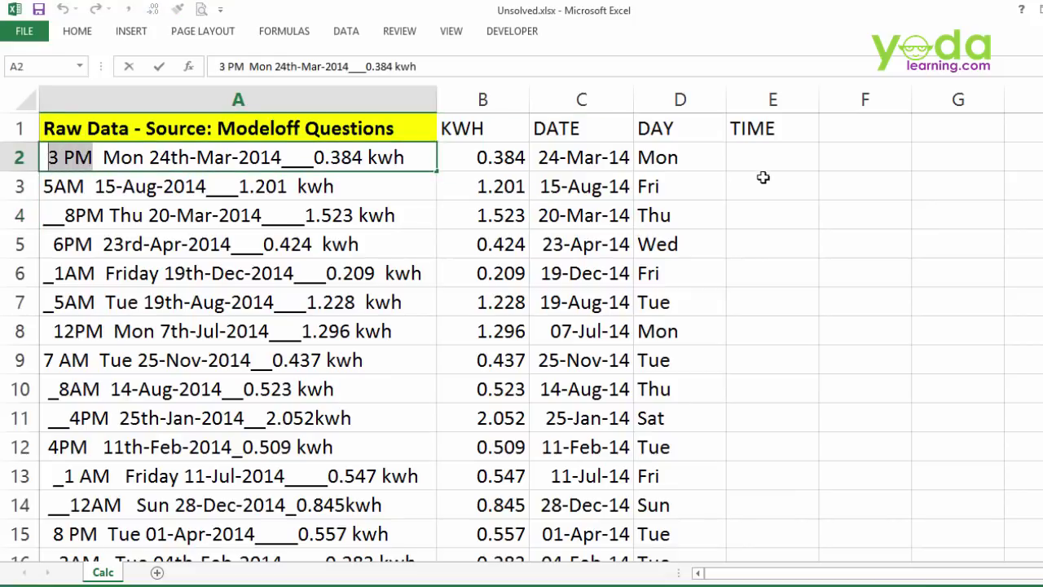
pyautogui.click(742, 158)
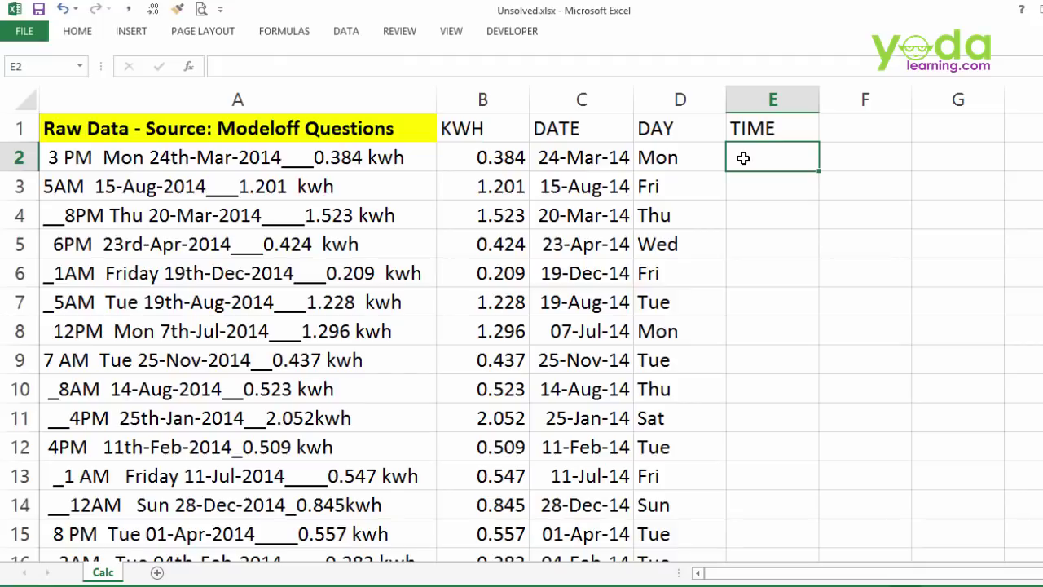
pyautogui.write('3:00 PM')
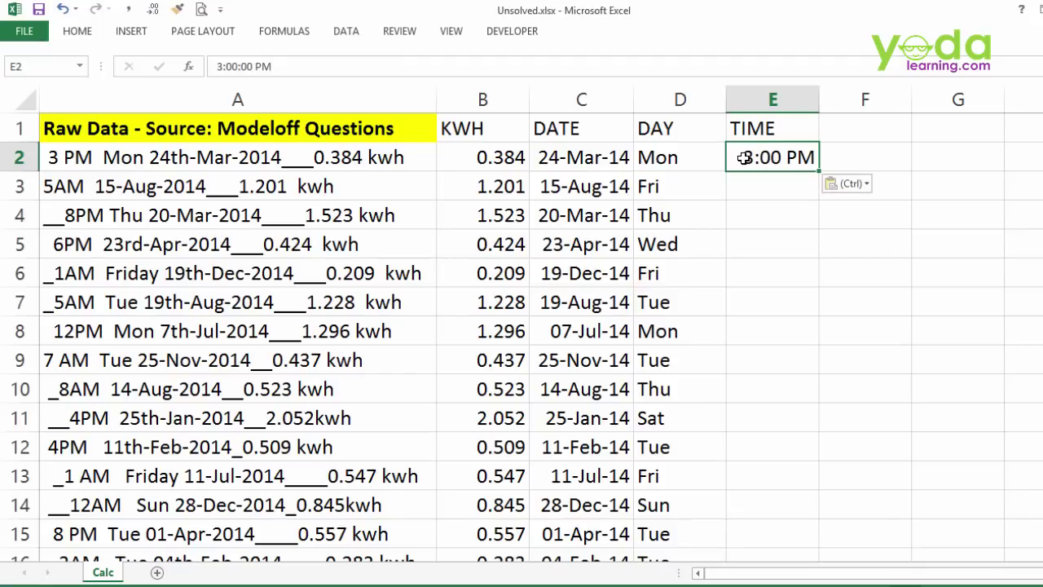
pyautogui.hotkey('ctrl', 'e')
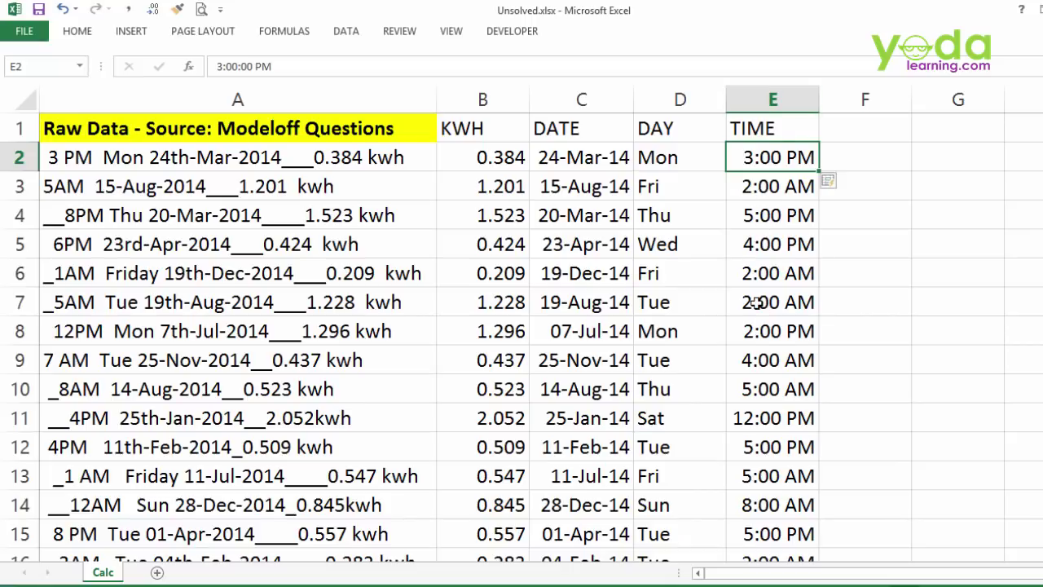
pyautogui.hotkey('ctrl', 'z')
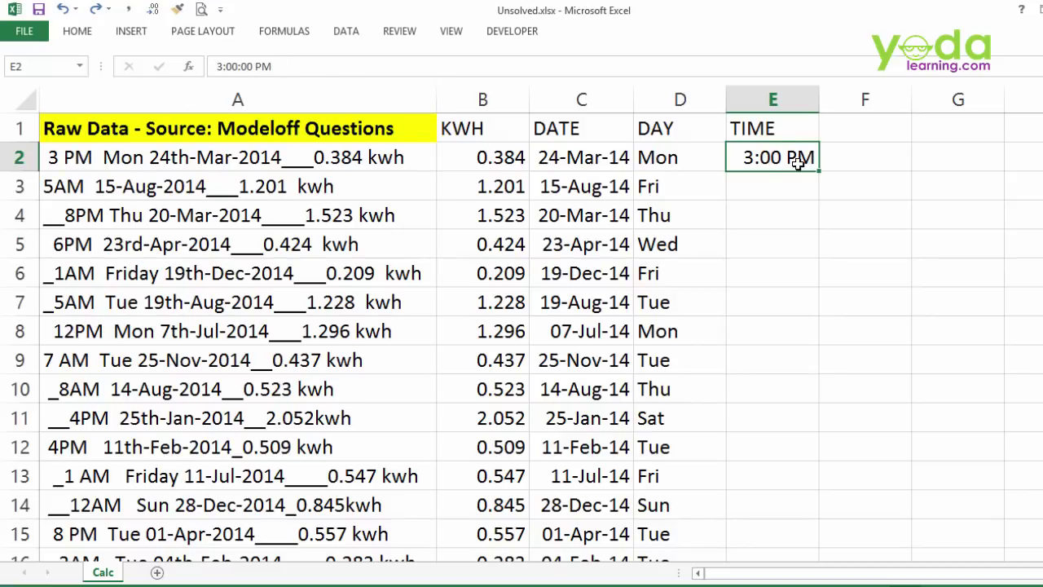
# Try to Flash Fill the TIME column from '3 PM entered as text in E2, and undo both the fill and the entry
pyautogui.write("'")
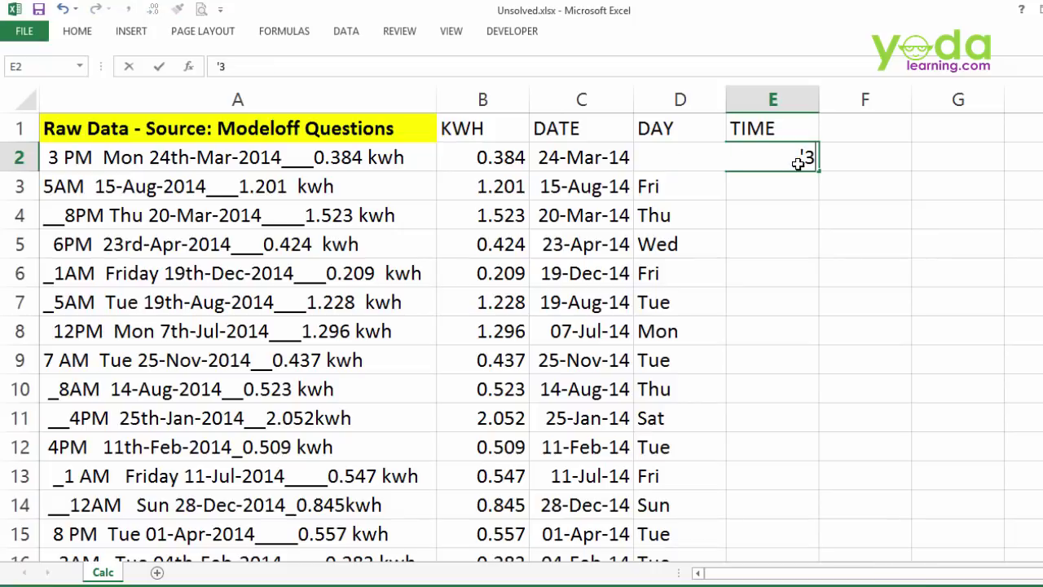
pyautogui.write('3 PM')
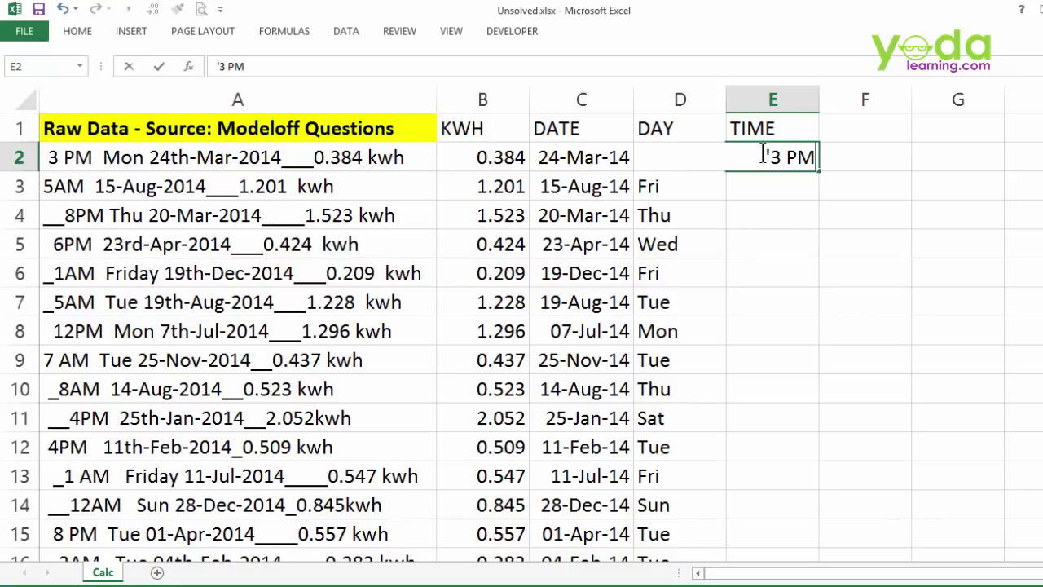
pyautogui.press('Return')
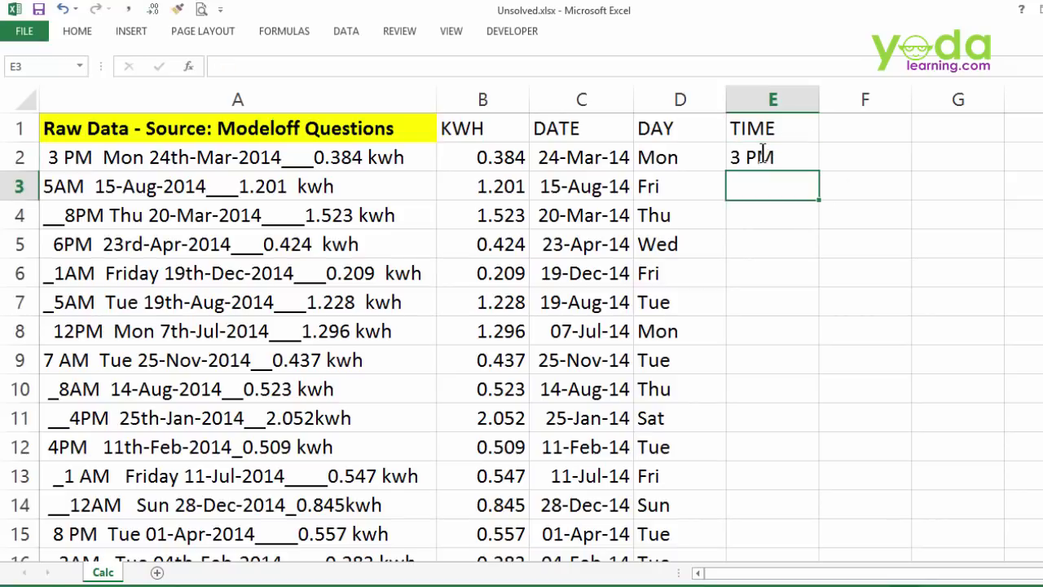
pyautogui.click(762, 157)
pyautogui.hotkey('ctrl', 'e')
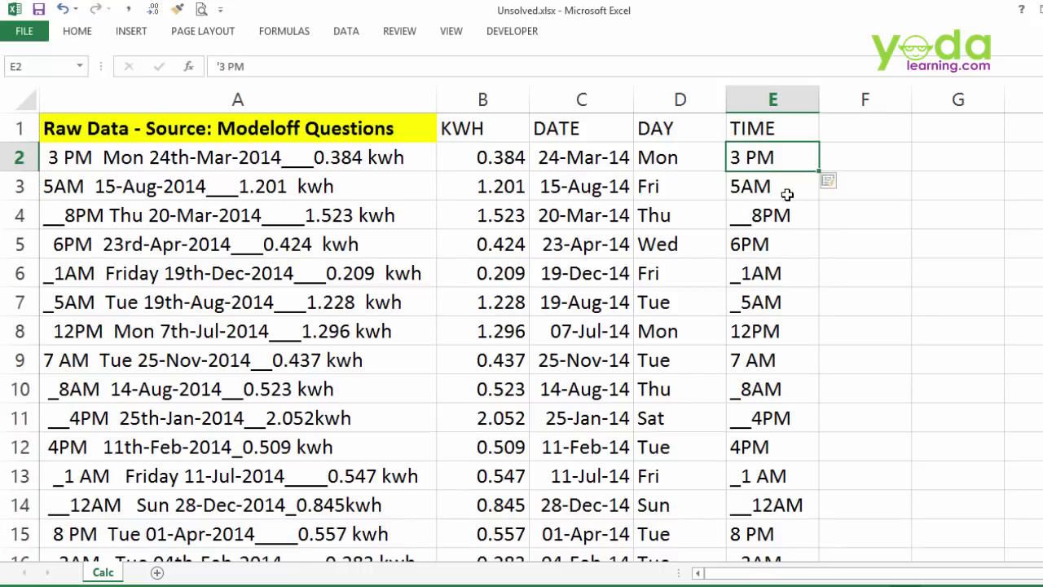
pyautogui.hotkey('ctrl', 'z')
pyautogui.hotkey('ctrl', 'z')
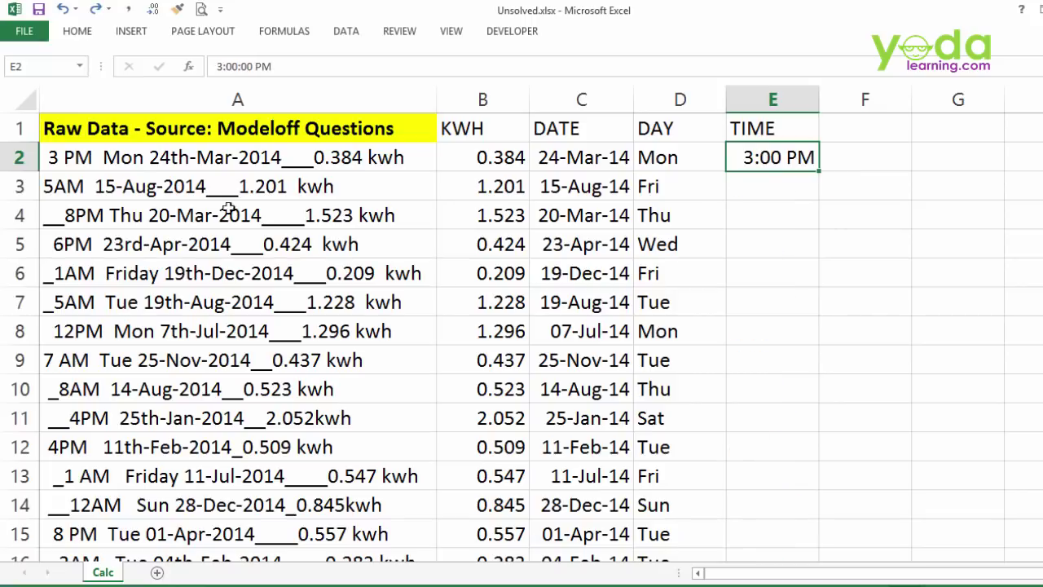
# Make the raw data entry in A4 bold and clear the time in E2
pyautogui.click(75, 214)
pyautogui.hotkey('ctrl', 'b')
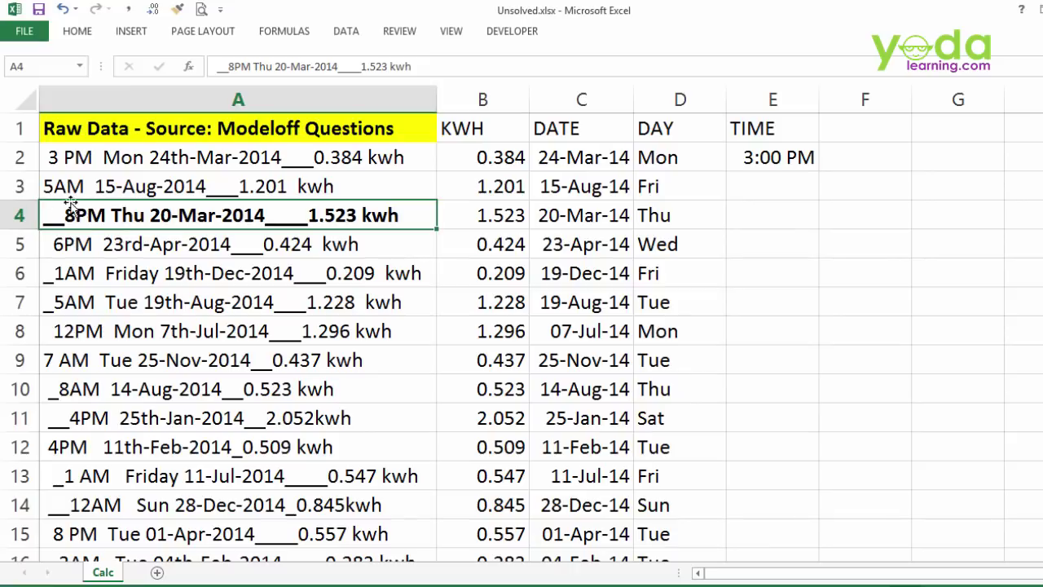
pyautogui.click(762, 158)
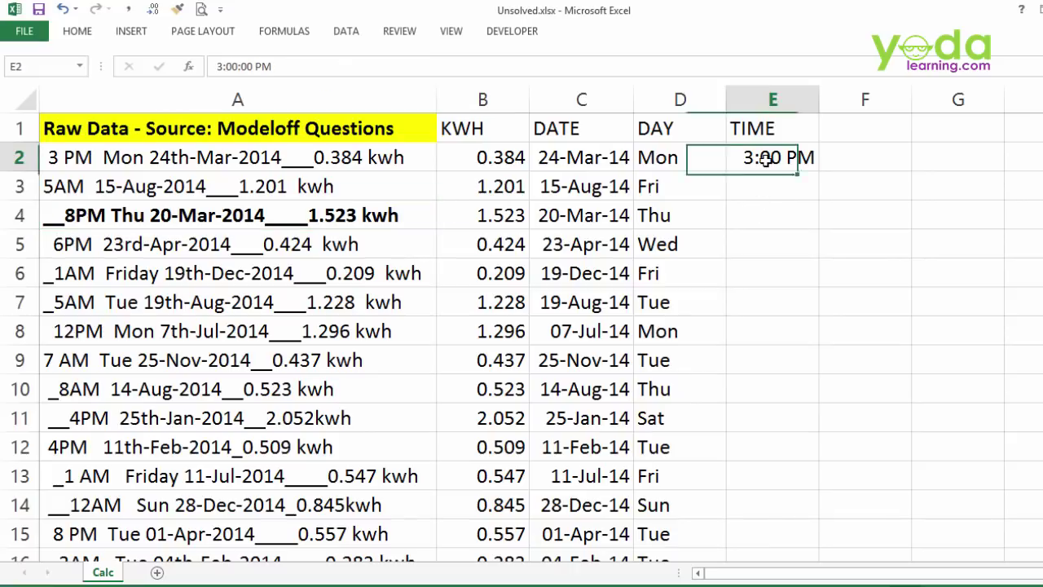
pyautogui.press('Delete')
# Enter '8 PM as text in E4 and Flash Fill the TIME column from that example
pyautogui.click(771, 215)
pyautogui.write("'8 PM")
pyautogui.press('Return')
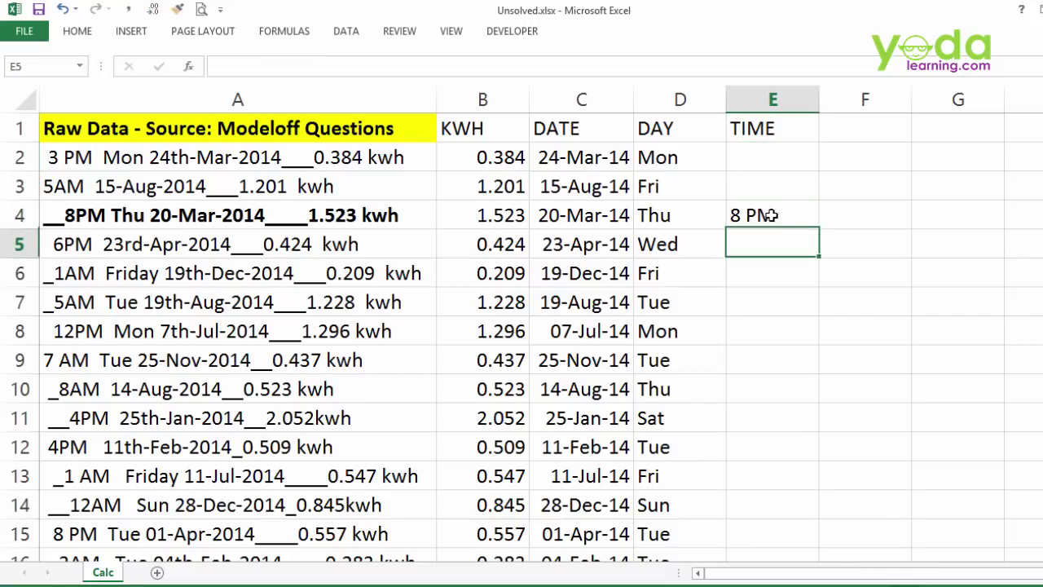
pyautogui.click(771, 215)
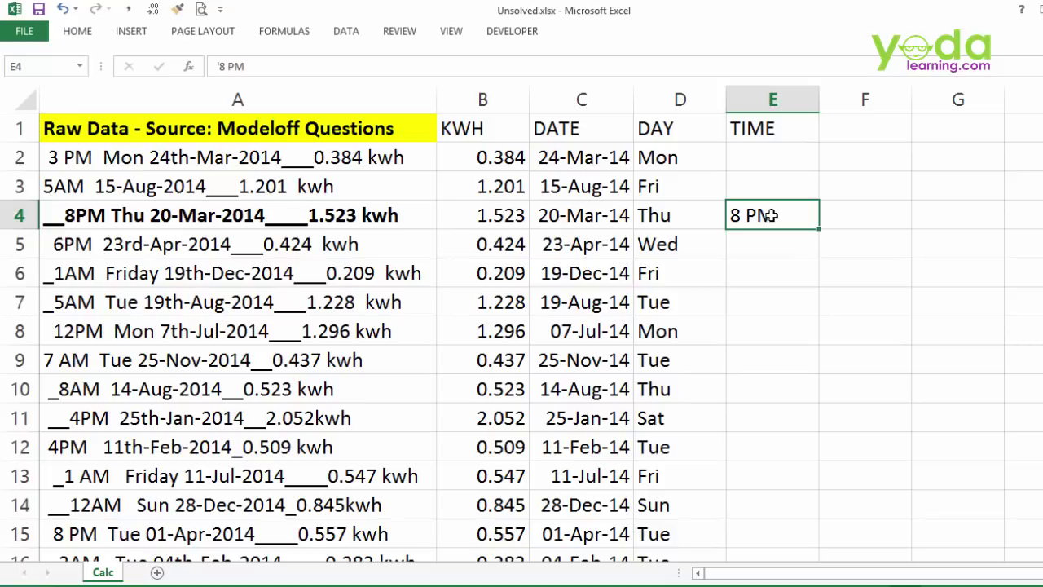
pyautogui.hotkey('ctrl', 'e')
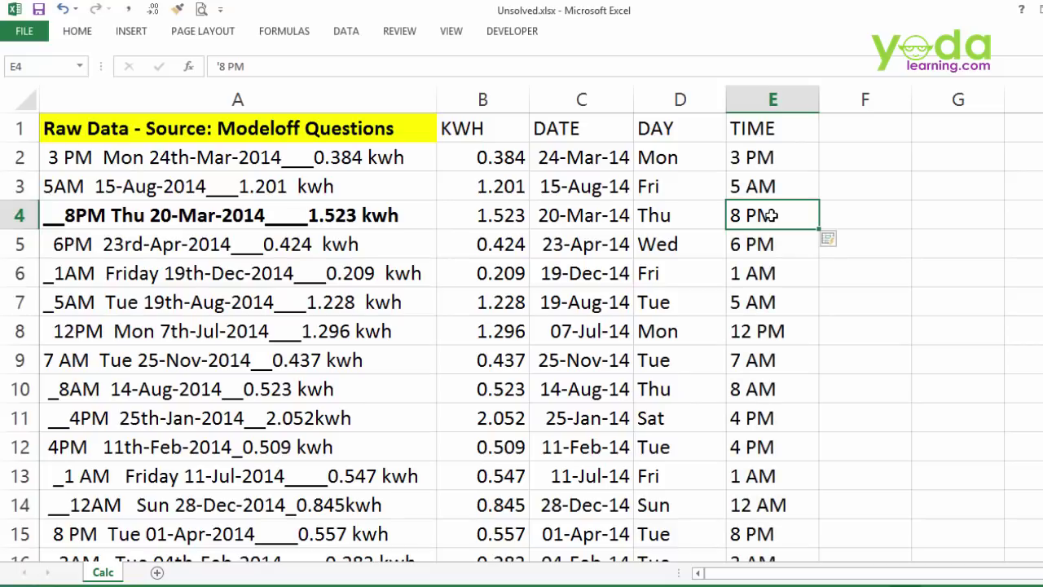
pyautogui.doubleClick(771, 215)
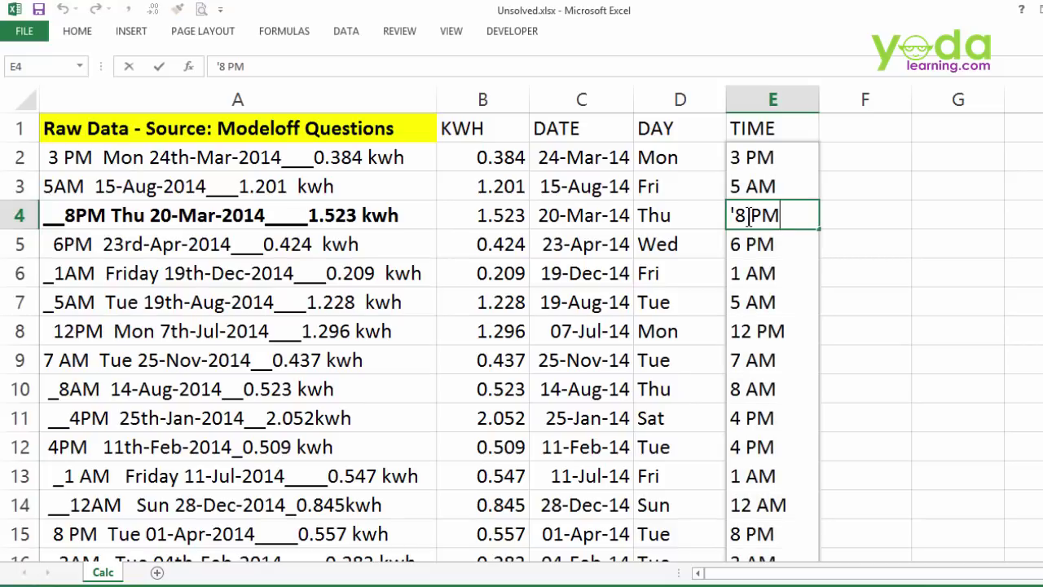
pyautogui.press('Escape')
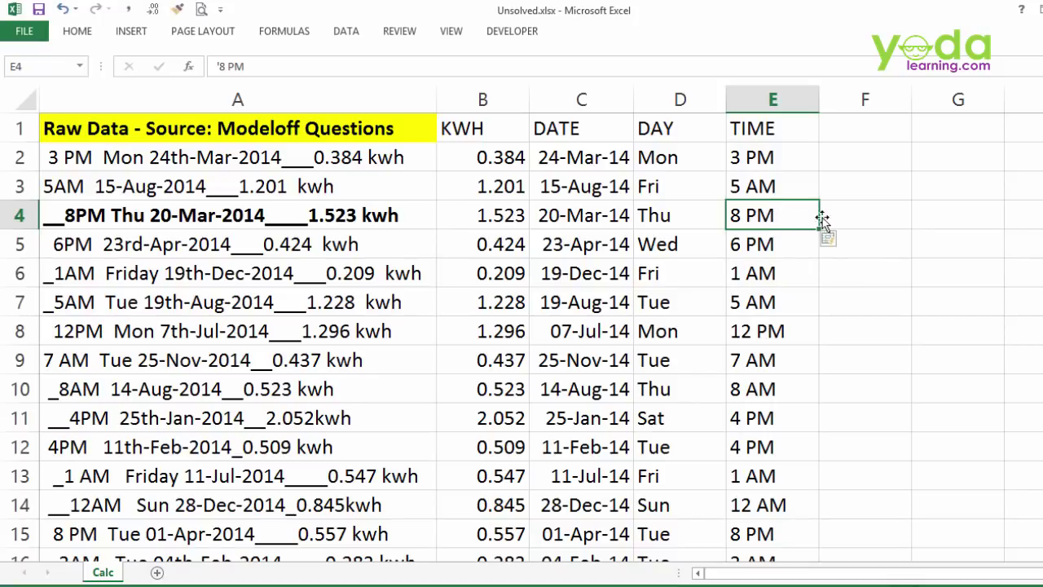
# Convert the text time in E2 to a number in F2 with =VALUE(E2)
pyautogui.click(855, 153)
pyautogui.write('=value')
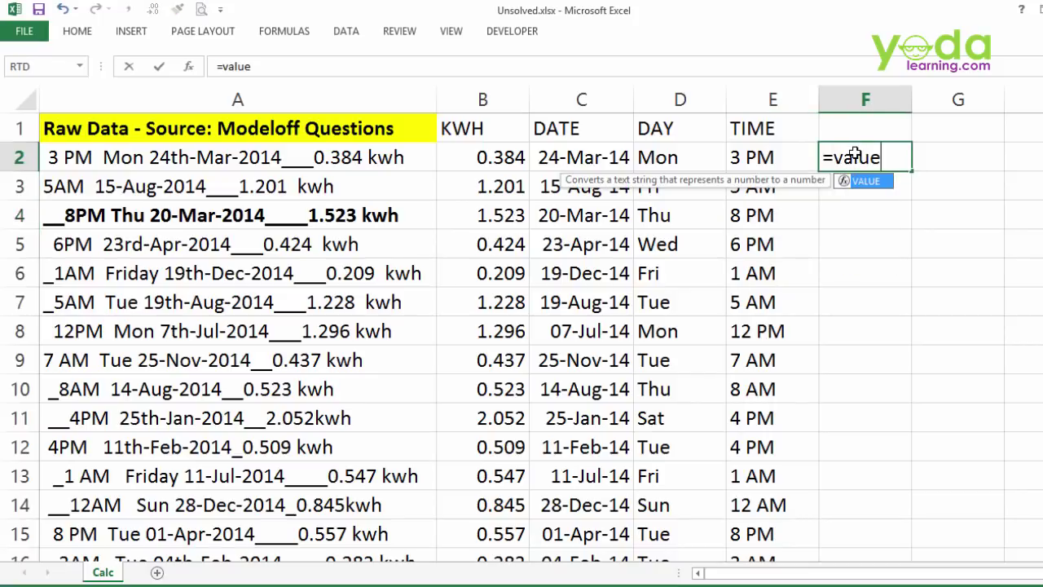
pyautogui.press('Tab')
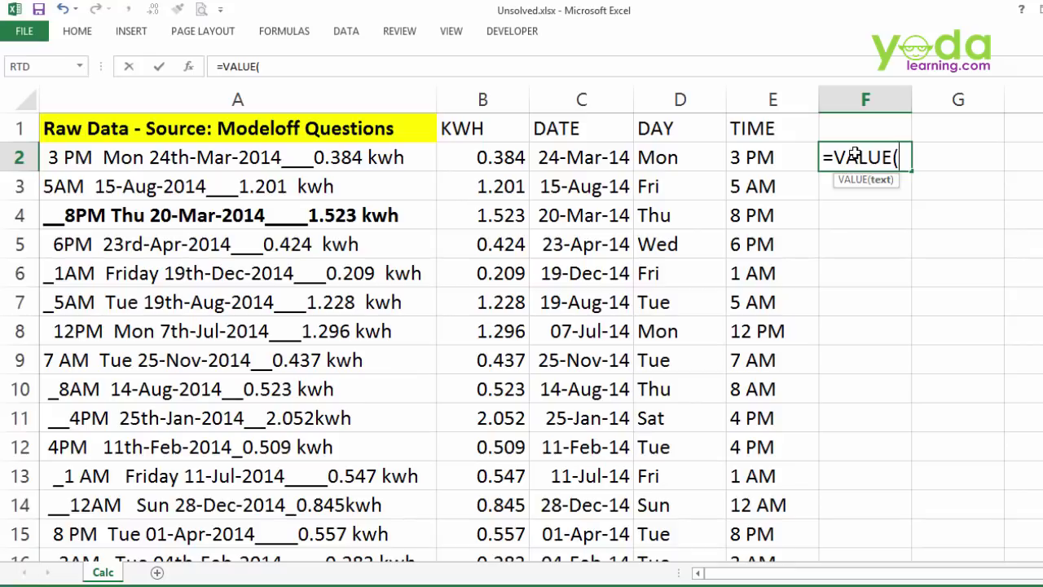
pyautogui.click(762, 158)
pyautogui.write(')')
pyautogui.press('Return')
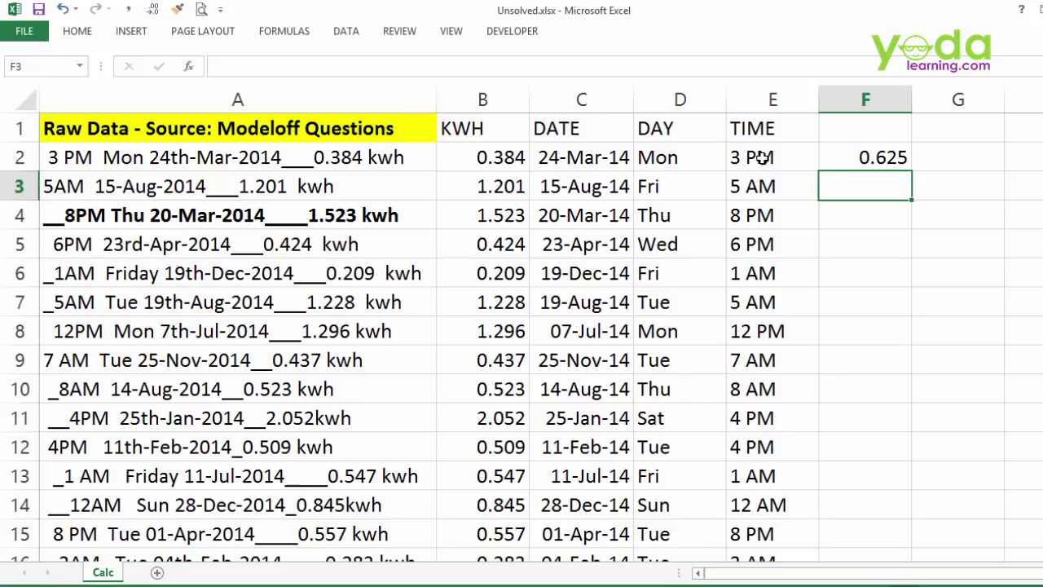
# Apply the time format to F2 and fill its formula down column F
pyautogui.press('Up')
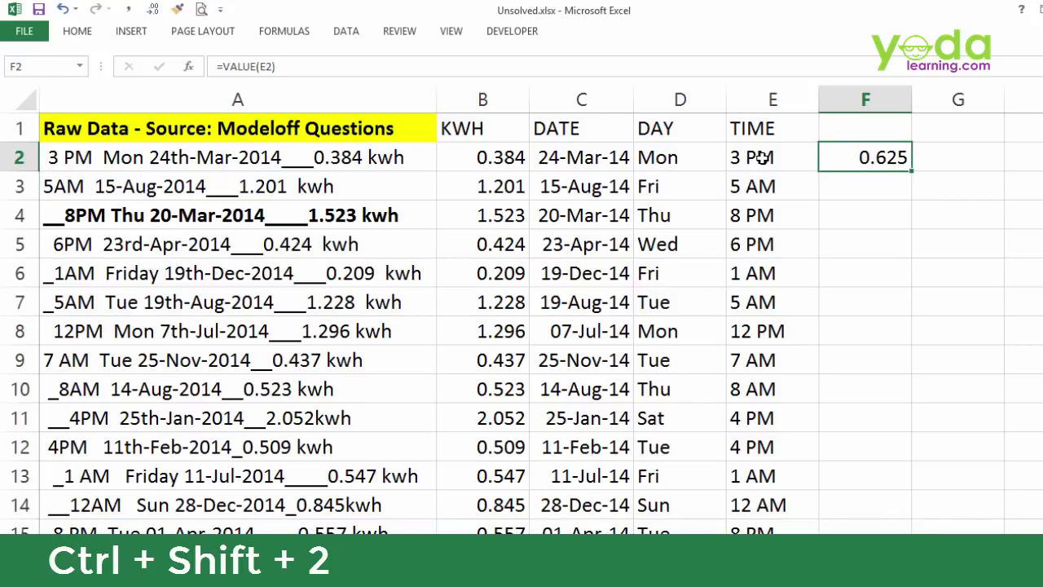
pyautogui.hotkey('ctrl', 'shift', '2')
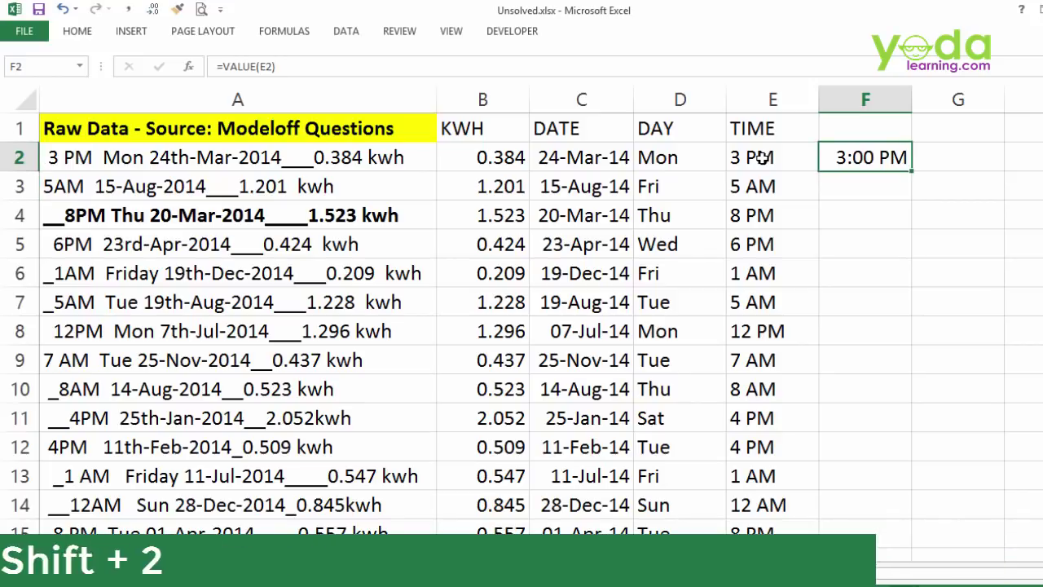
pyautogui.doubleClick(914, 172)
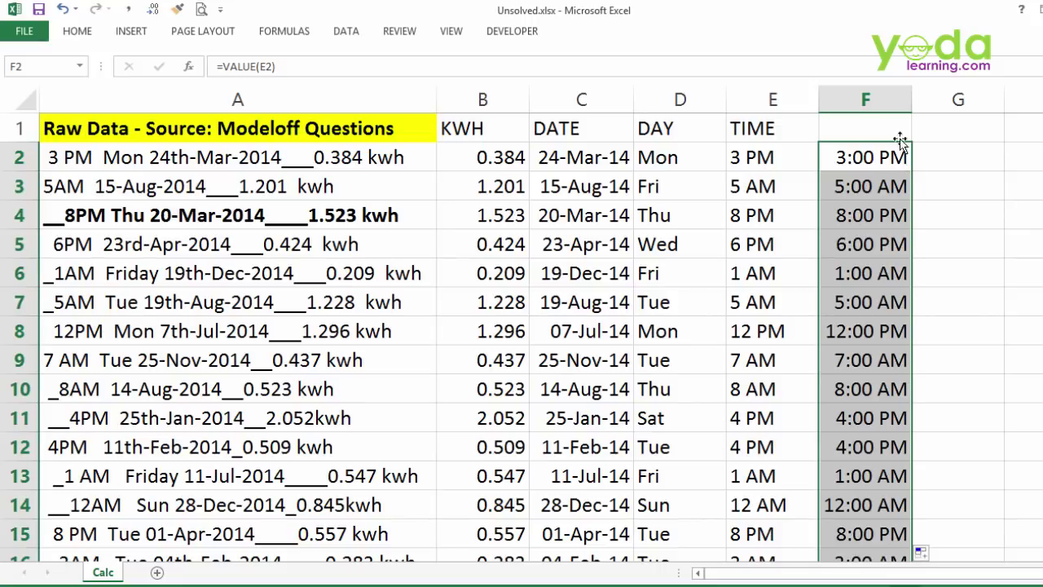
# Enter the heading TIME v2 in F1
pyautogui.click(895, 128)
pyautogui.write('TIME v2')
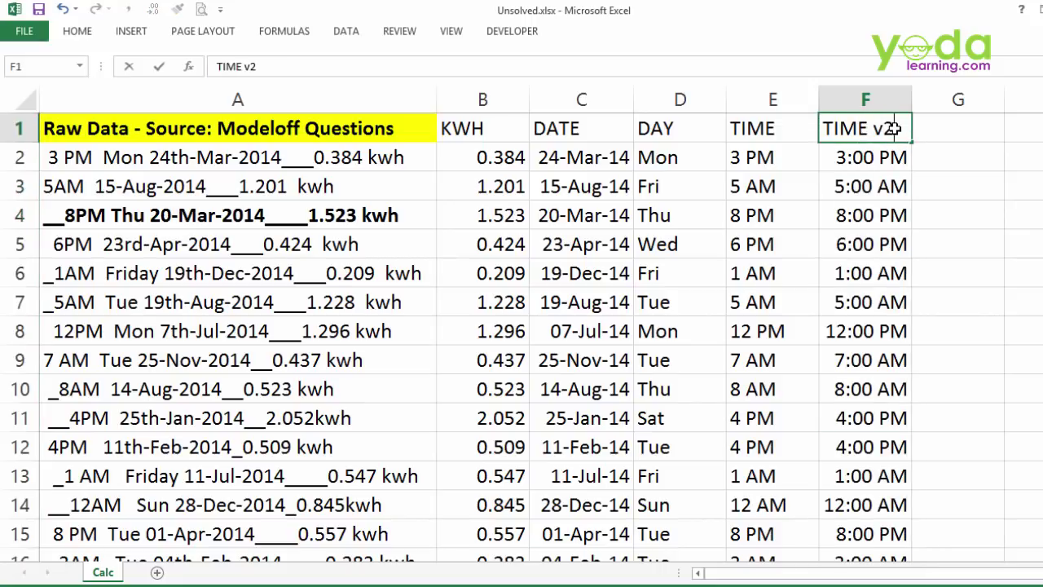
pyautogui.press('Tab')
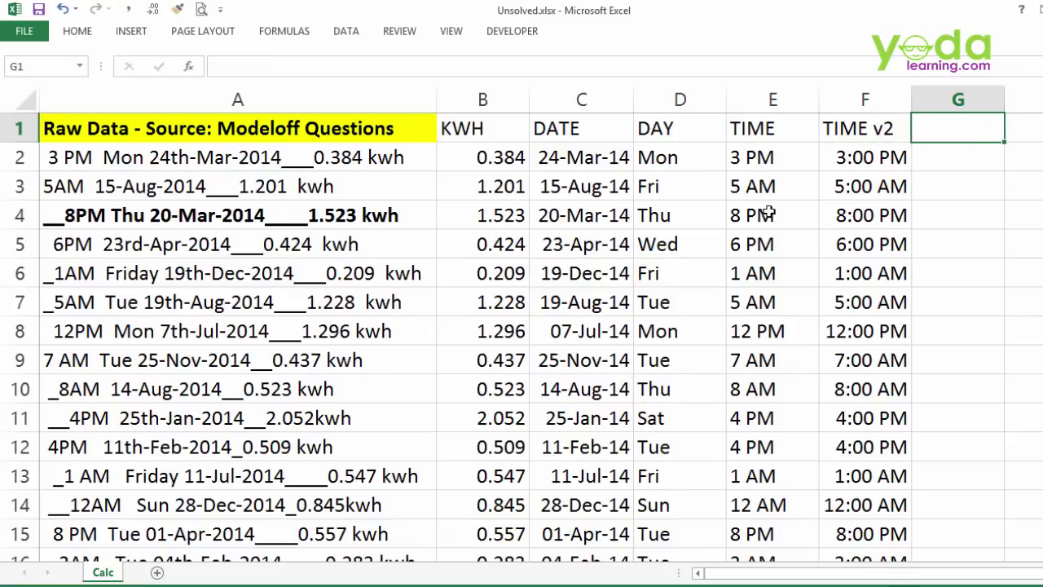
# Bold the headings in B1:F1 and create a PivotTable from B1:F8761 on a new worksheet
pyautogui.moveTo(469, 131); pyautogui.dragTo(862, 124)
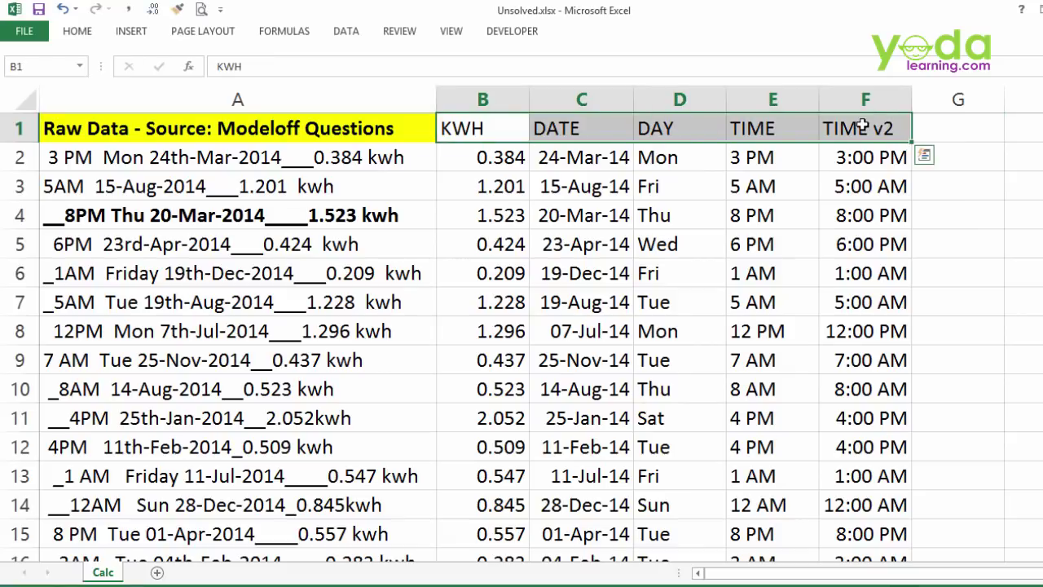
pyautogui.hotkey('ctrl', 'b')
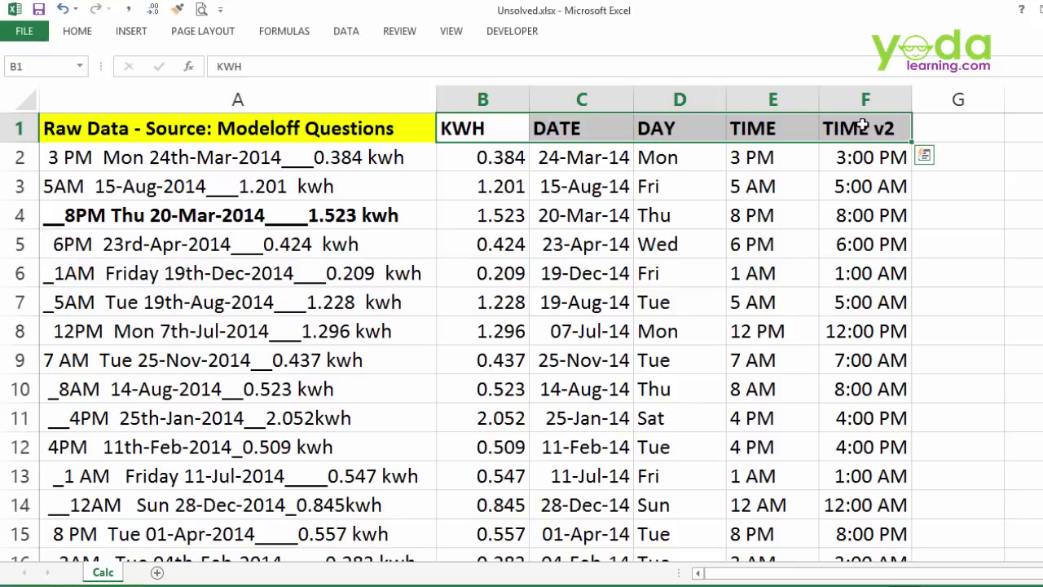
pyautogui.hotkey('ctrl', 'shift', 'Down')
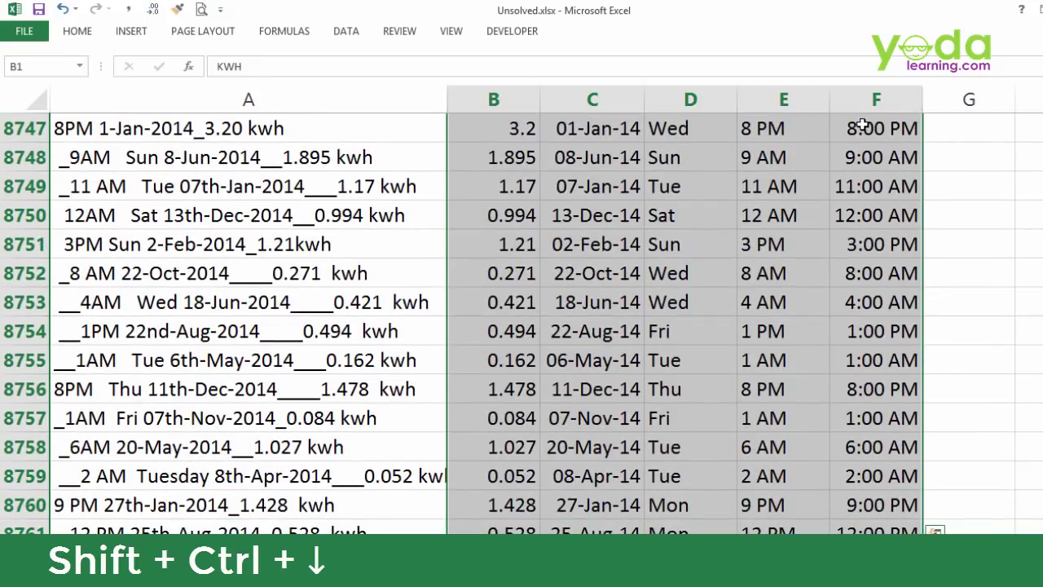
pyautogui.click(130, 31)
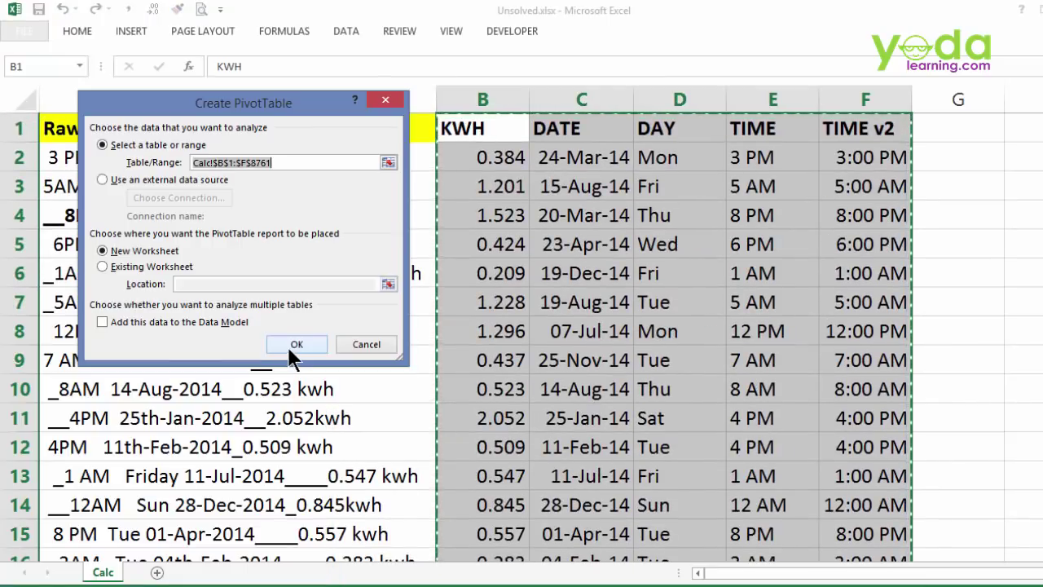
pyautogui.click(297, 345)
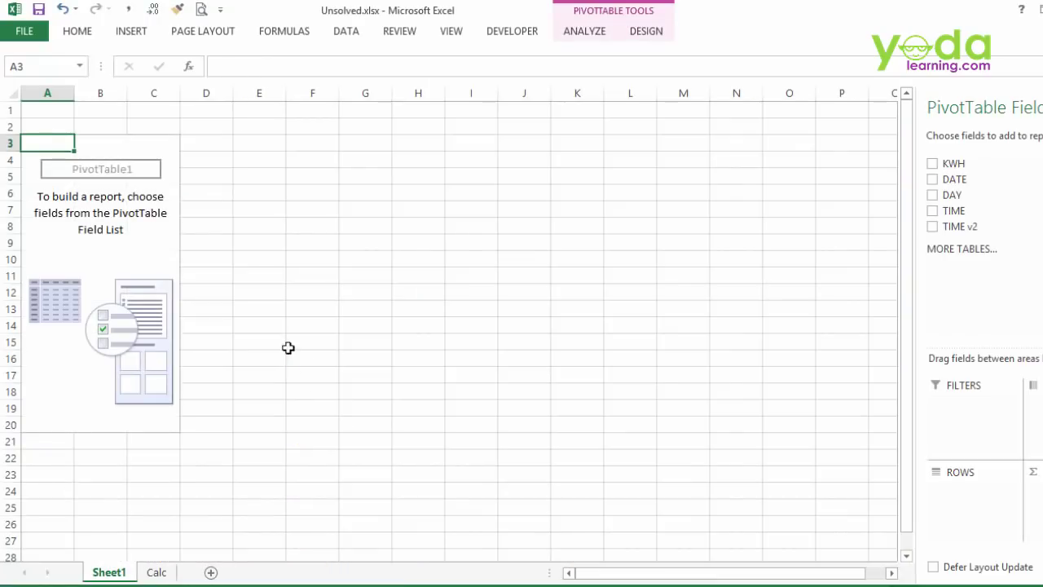
# Enable the classic PivotTable layout, which allows dragging fields in the grid, in the PivotTable options
pyautogui.rightClick(95, 194)
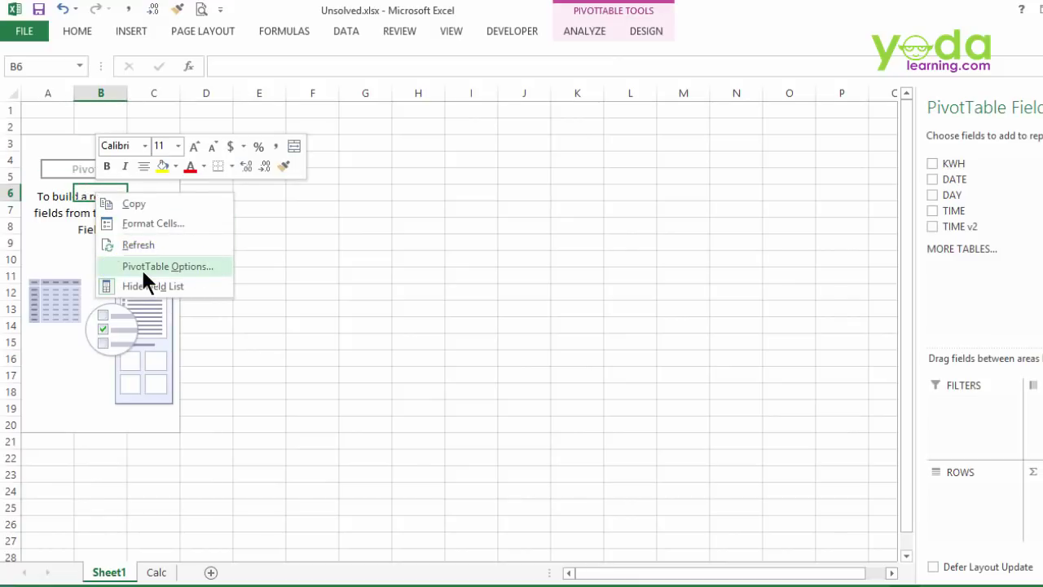
pyautogui.click(141, 267)
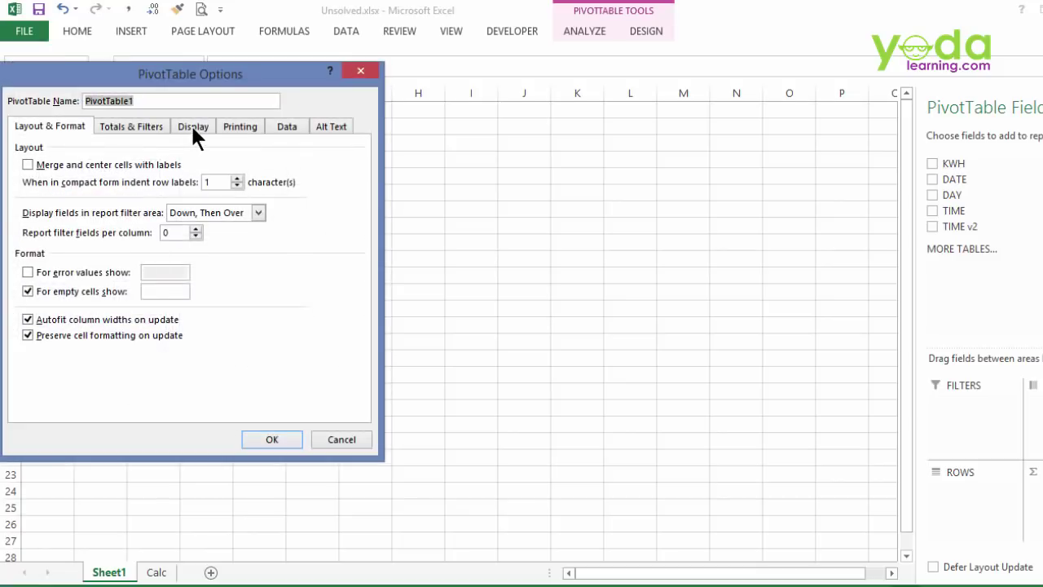
pyautogui.click(192, 126)
pyautogui.click(54, 253)
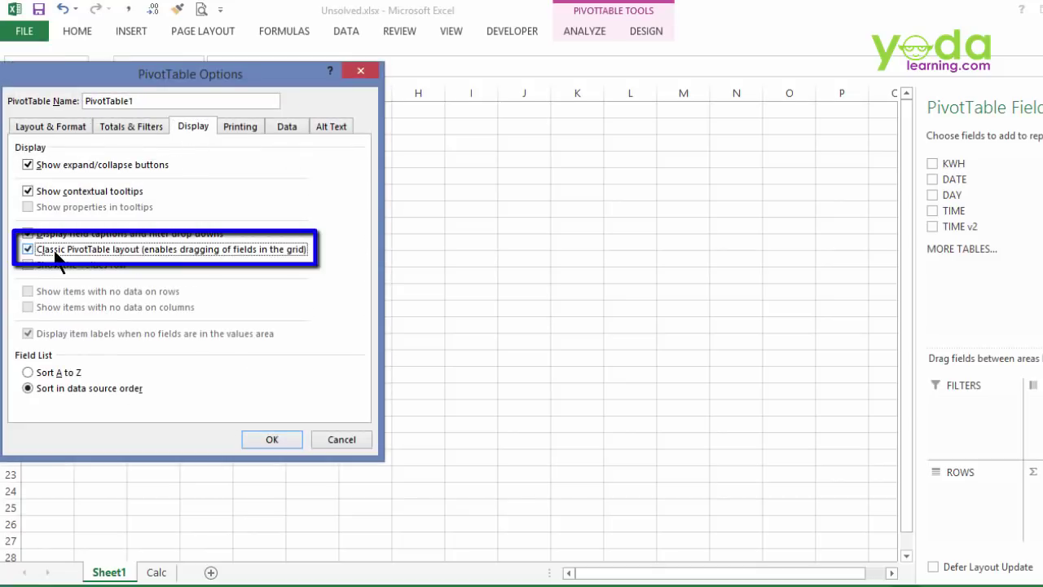
pyautogui.click(287, 435)
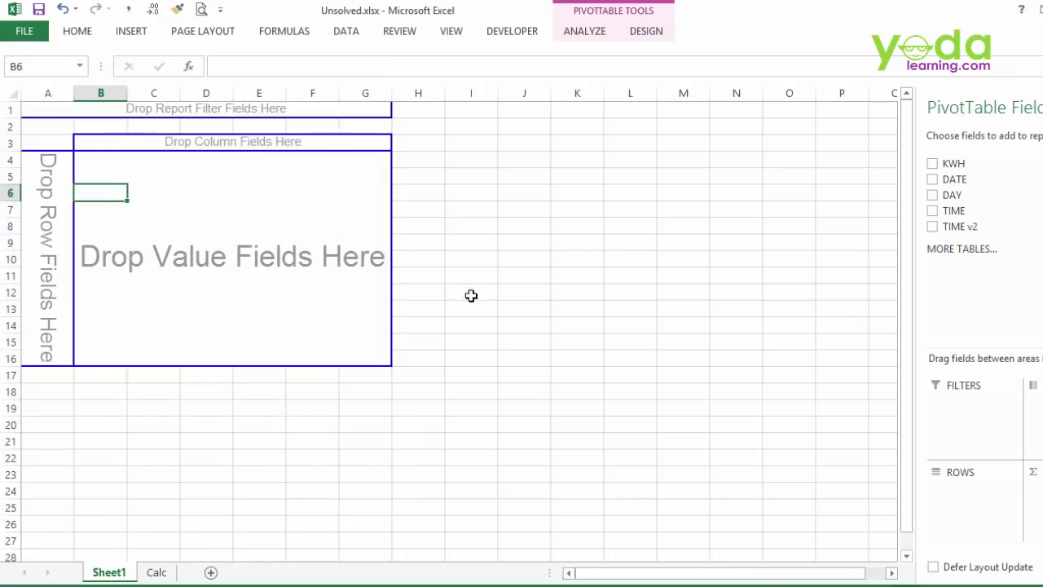
# Add the DATE field to the row area of the PivotTable
pyautogui.moveTo(105, 158); pyautogui.dragTo(371, 357)
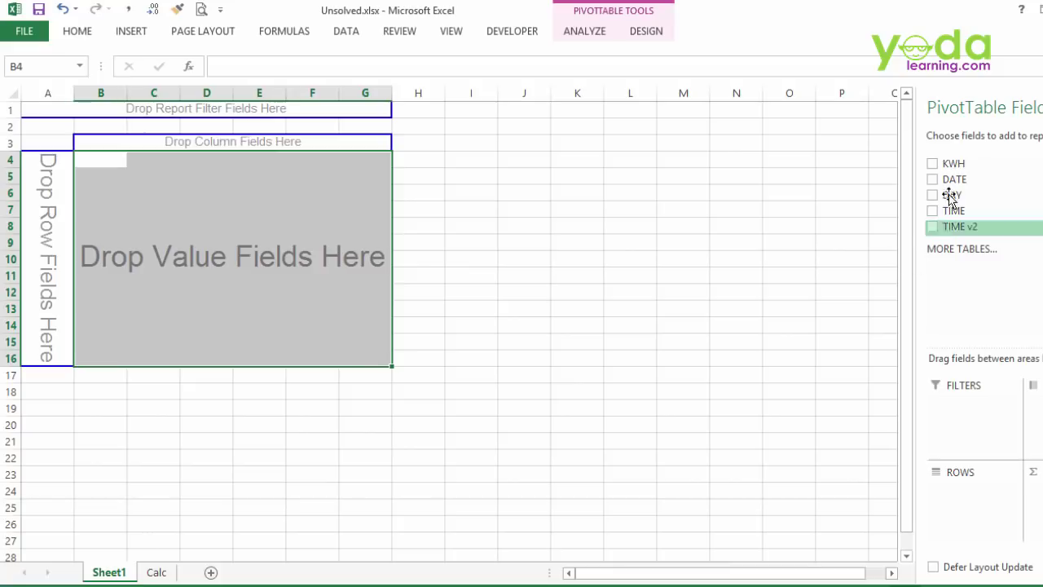
pyautogui.moveTo(952, 179); pyautogui.dragTo(47, 234)
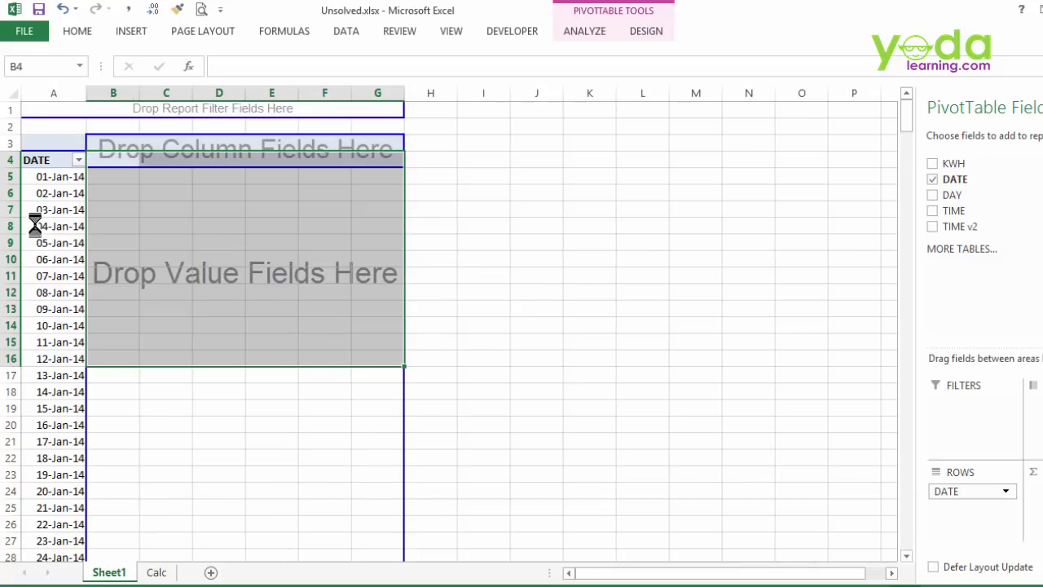
pyautogui.click(934, 180)
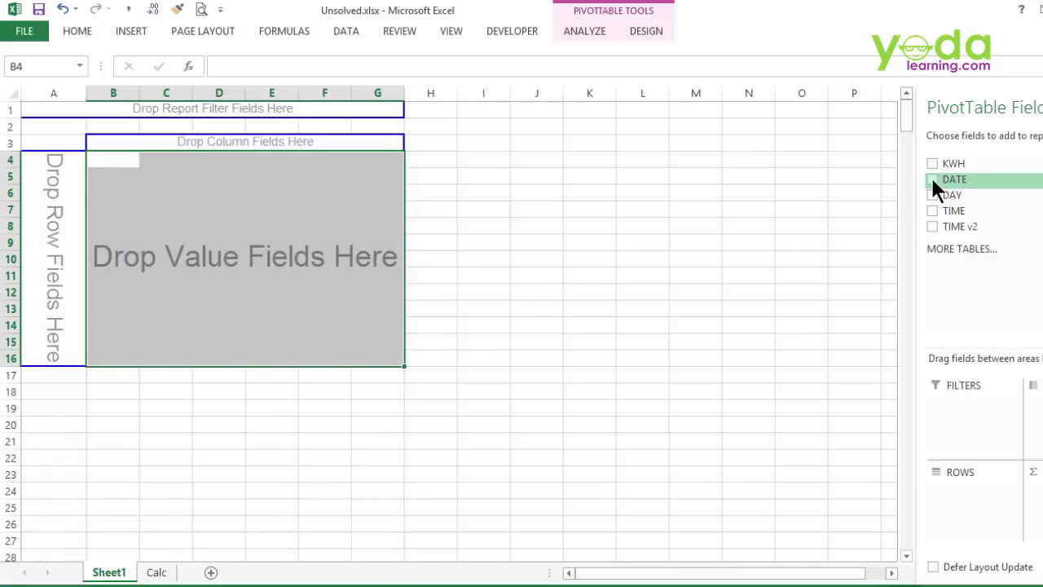
pyautogui.moveTo(933, 183); pyautogui.dragTo(965, 505)
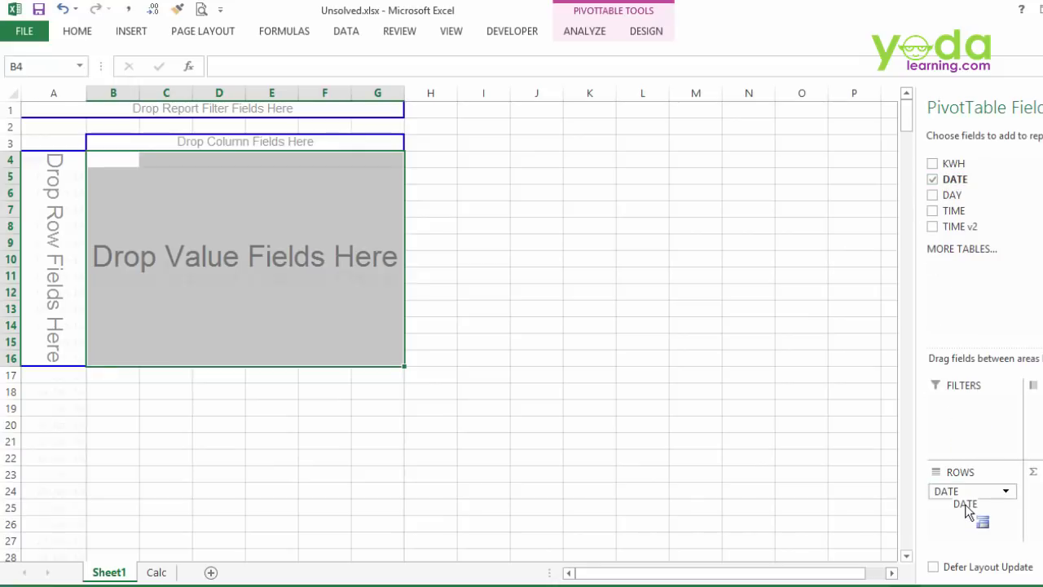
pyautogui.click(932, 180)
pyautogui.click(930, 180)
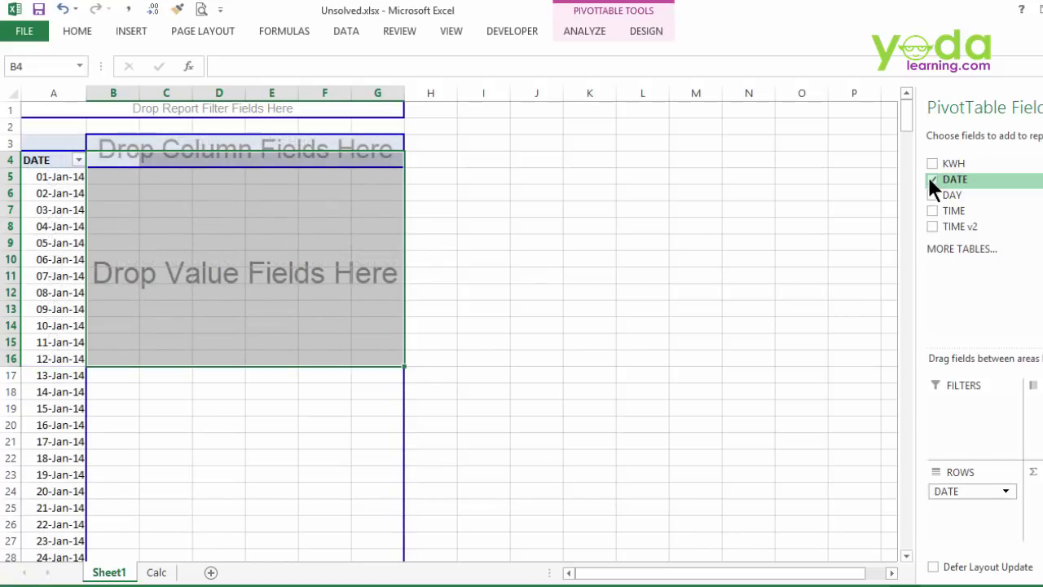
# Group the dates in the PivotTable's row field by months
pyautogui.rightClick(47, 179)
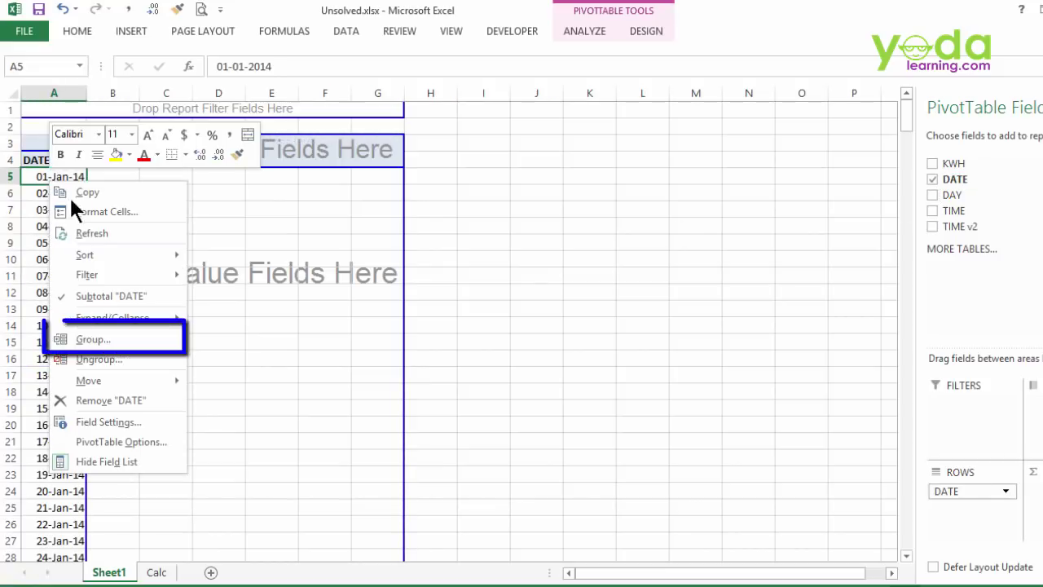
pyautogui.click(113, 345)
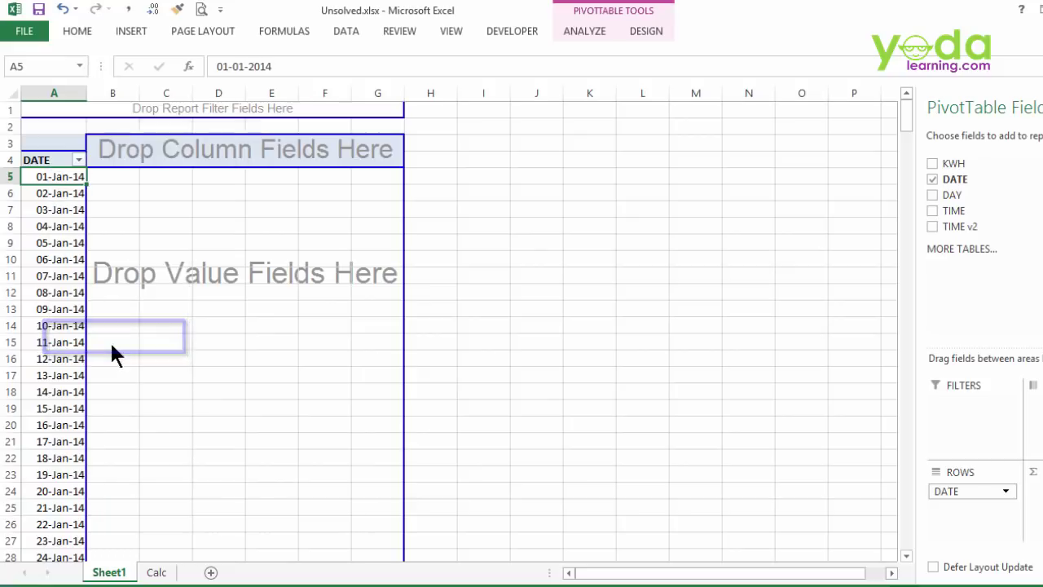
pyautogui.click(59, 361)
pyautogui.click(59, 361)
pyautogui.press('Return')
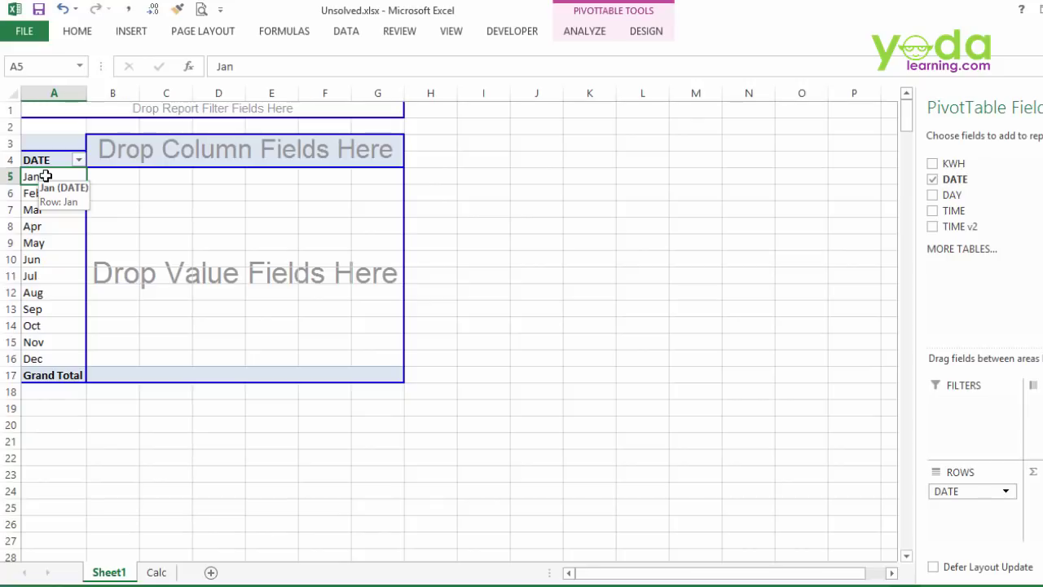
# Add the DAY field to the column area and move Sun to the end of the weekdays
pyautogui.moveTo(954, 198); pyautogui.dragTo(243, 154)
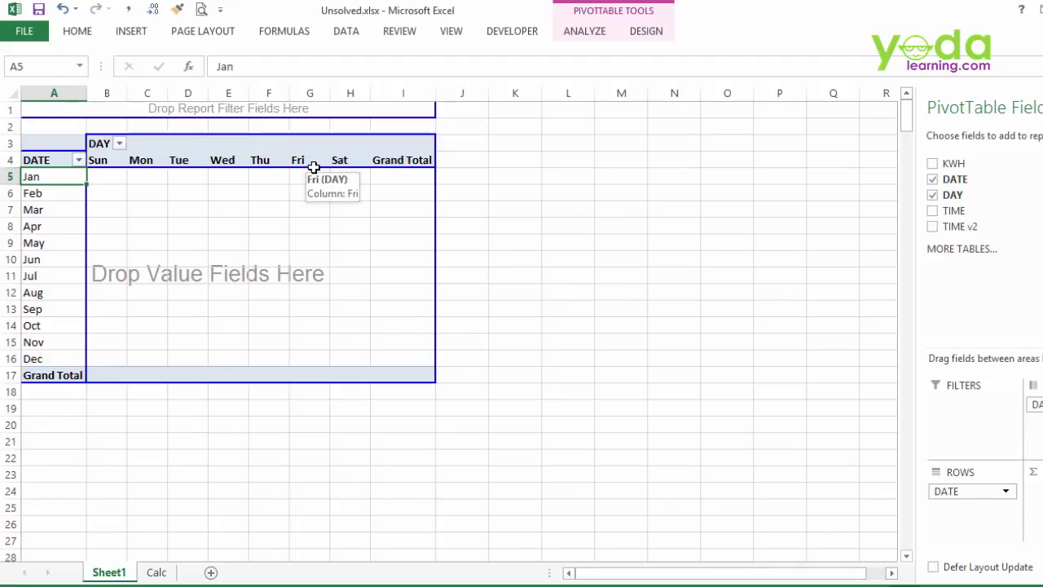
pyautogui.click(106, 163)
pyautogui.rightClick(106, 163)
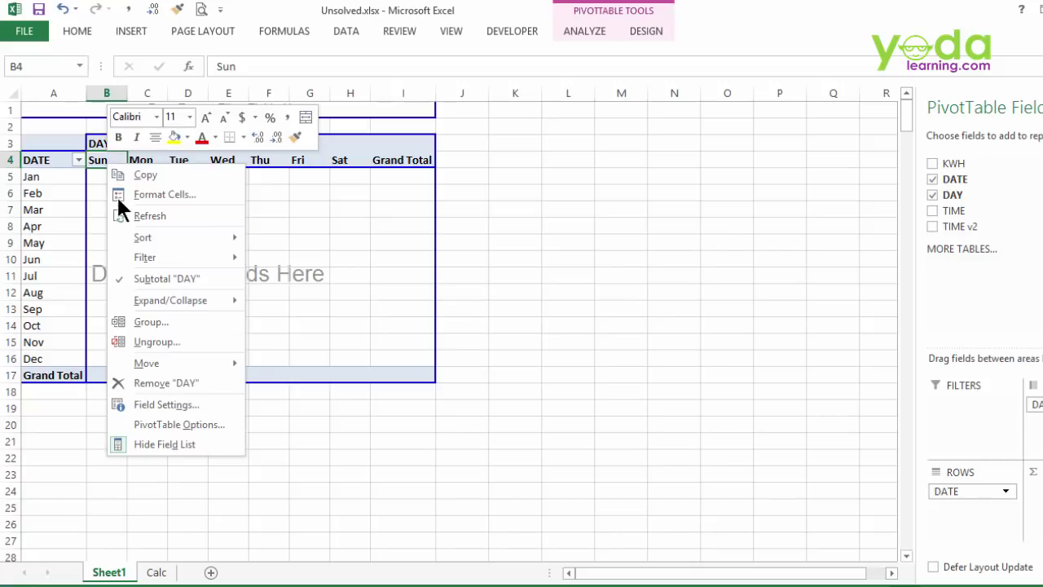
pyautogui.moveTo(170, 370)
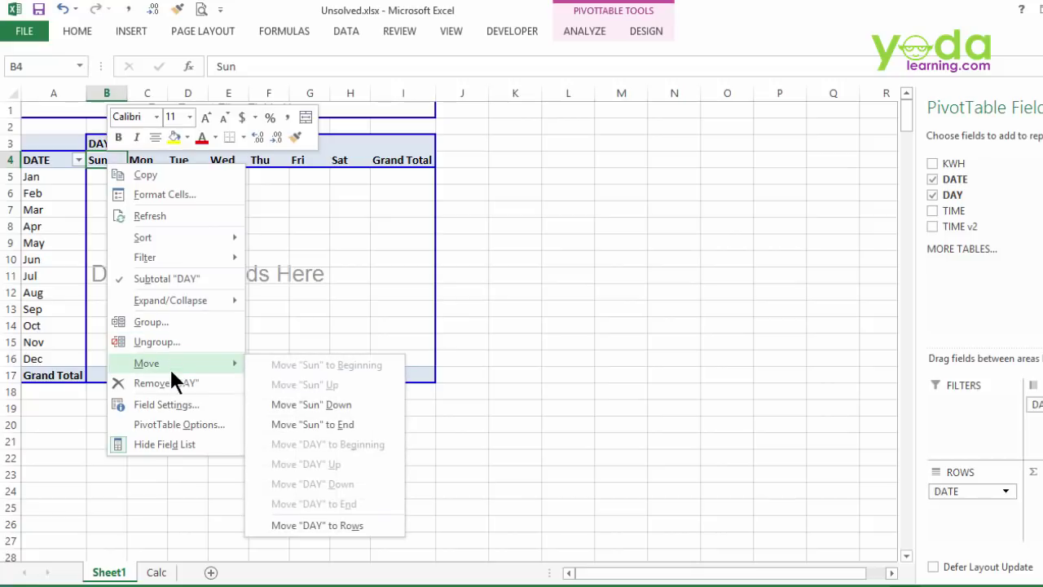
pyautogui.click(322, 425)
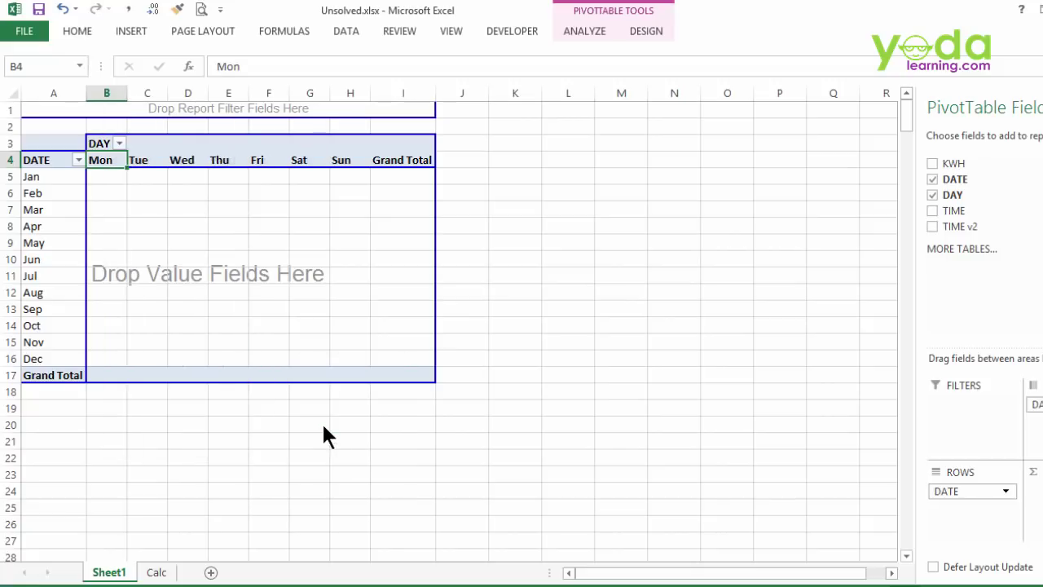
# Add the KWH field to the values area of the PivotTable as a sum
pyautogui.moveTo(952, 195); pyautogui.dragTo(829, 203)
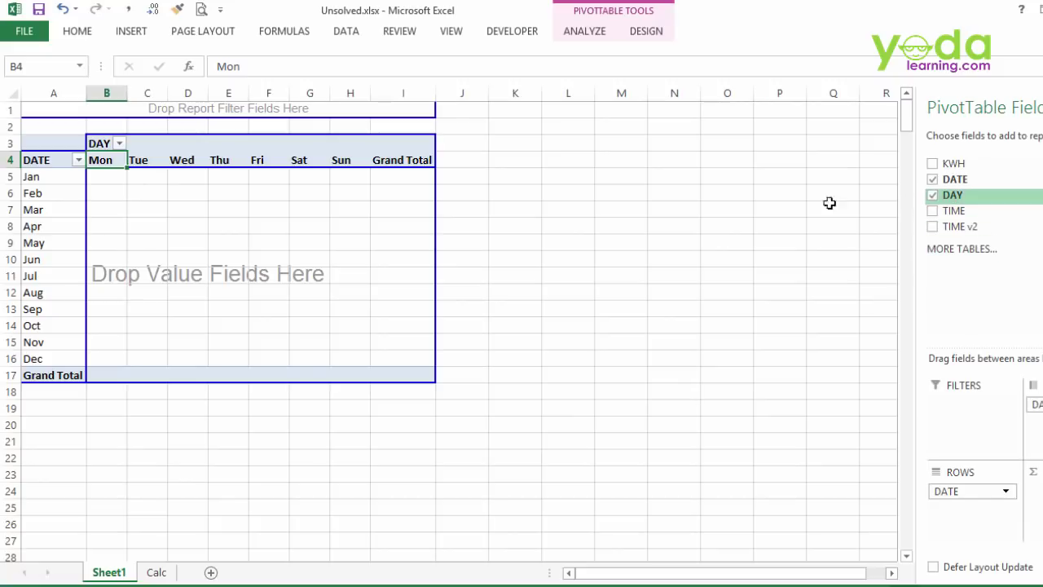
pyautogui.moveTo(110, 174); pyautogui.dragTo(416, 358)
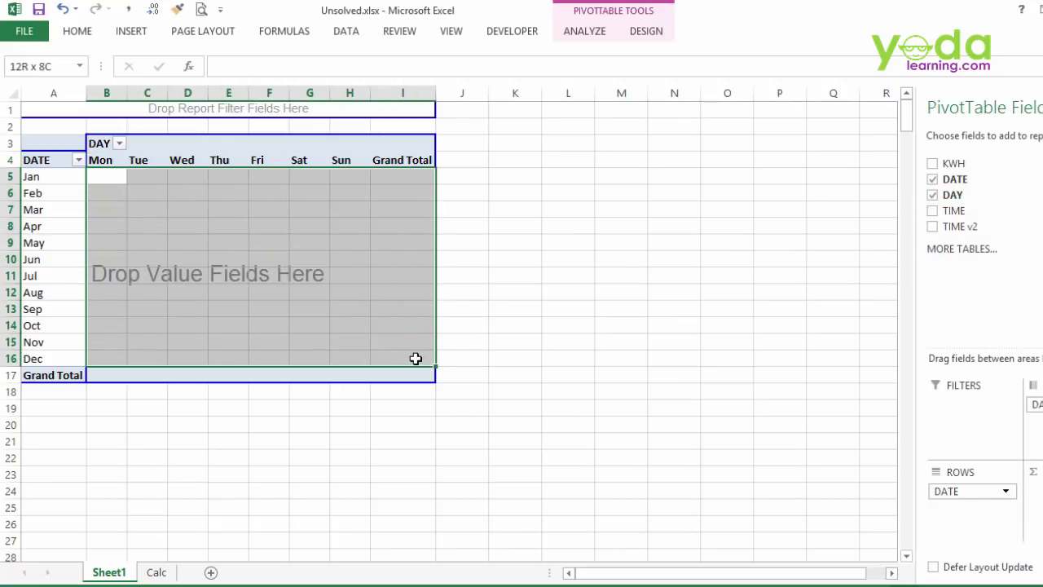
pyautogui.moveTo(952, 163); pyautogui.dragTo(286, 277)
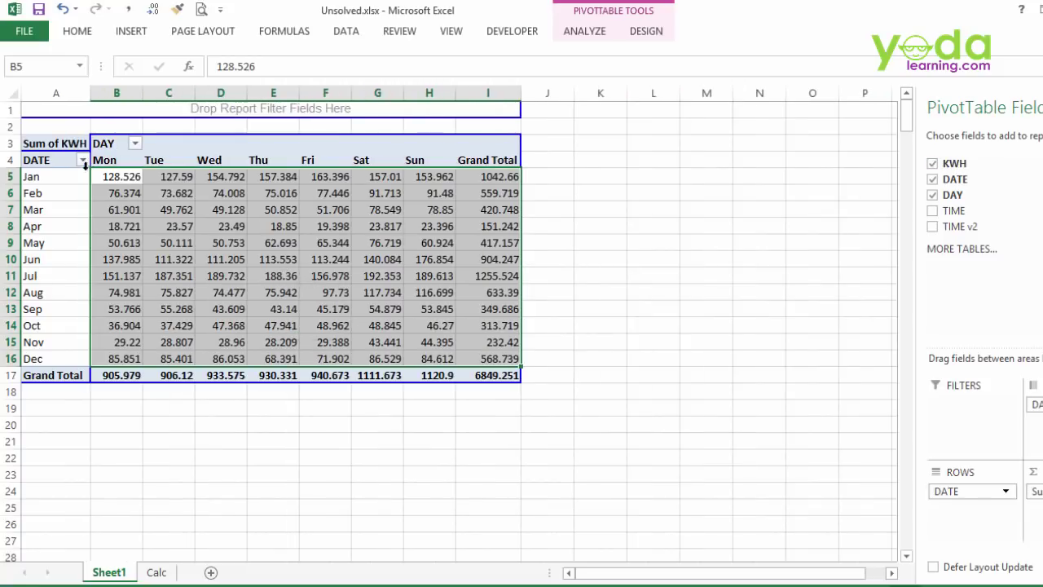
# Format the PivotTable values in B5:I17, including grand totals, as numbers with thousands separators and two decimals
pyautogui.moveTo(109, 172); pyautogui.dragTo(482, 371)
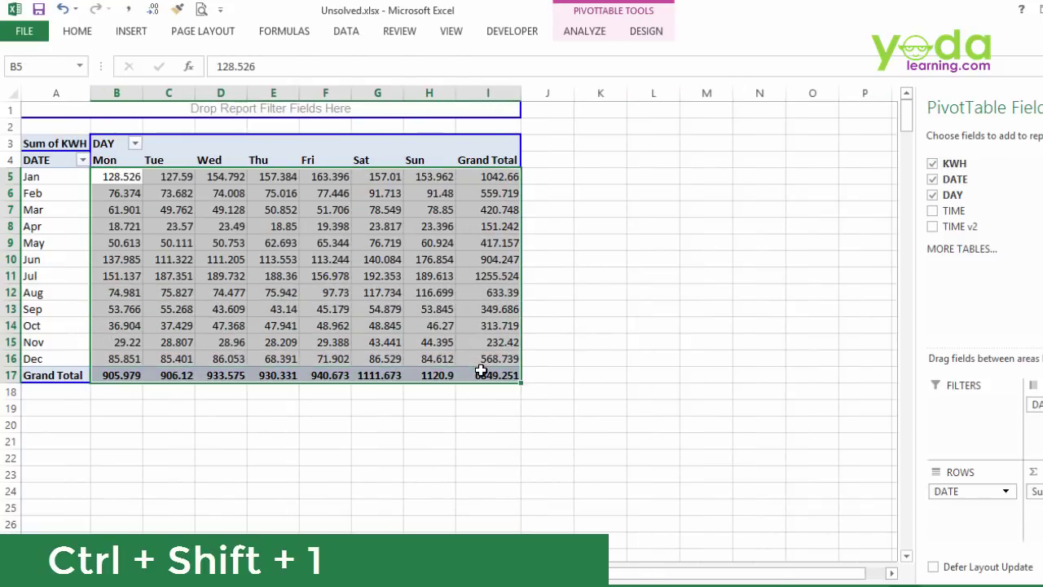
pyautogui.hotkey('ctrl', 'shift', '1')
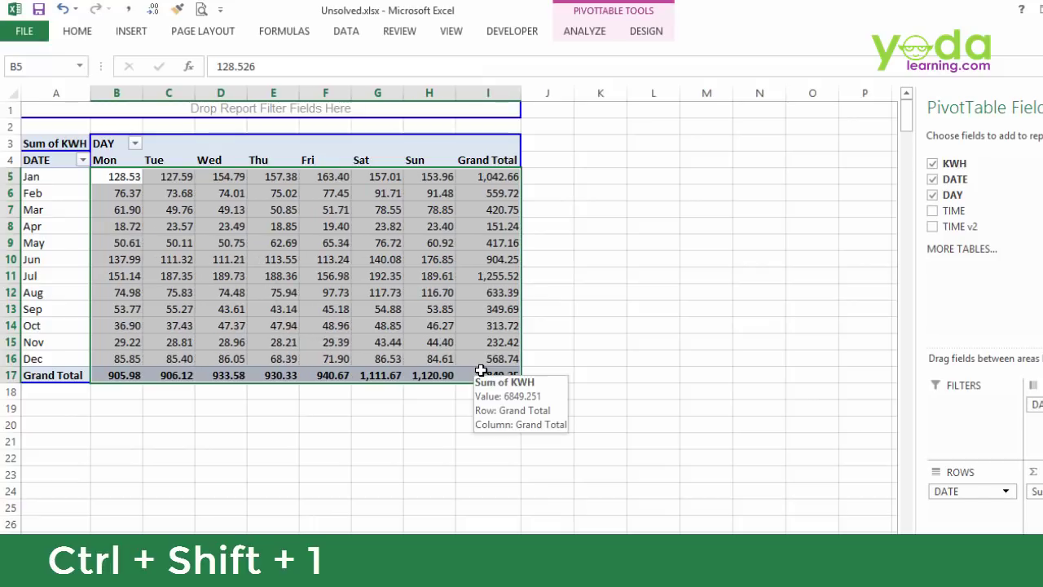
pyautogui.click(472, 373)
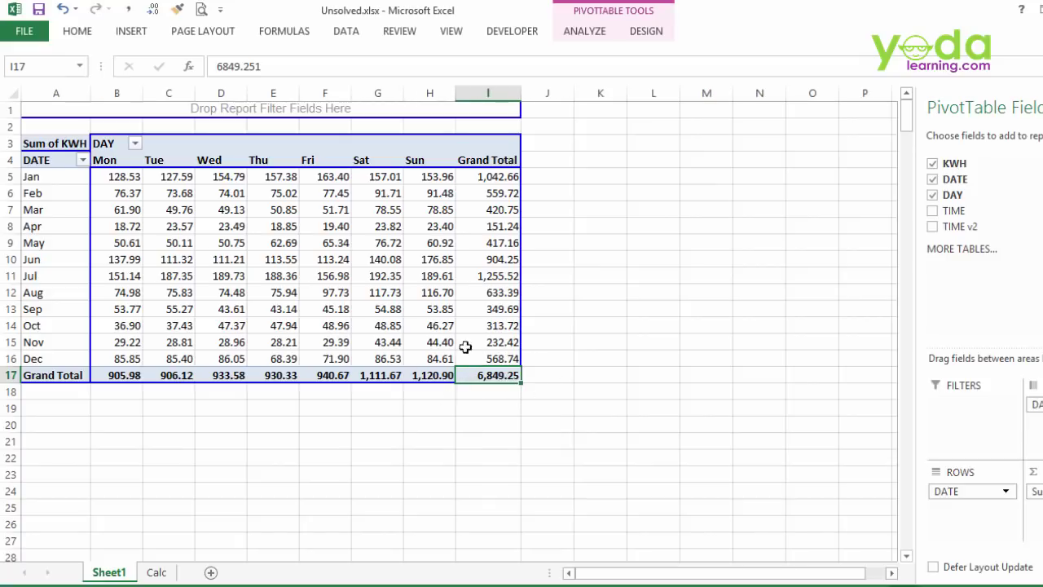
# Apply the Red - White Color Scale conditional formatting to the monthly weekday values in B5:H16, excluding the grand totals
pyautogui.moveTo(117, 176); pyautogui.dragTo(432, 356)
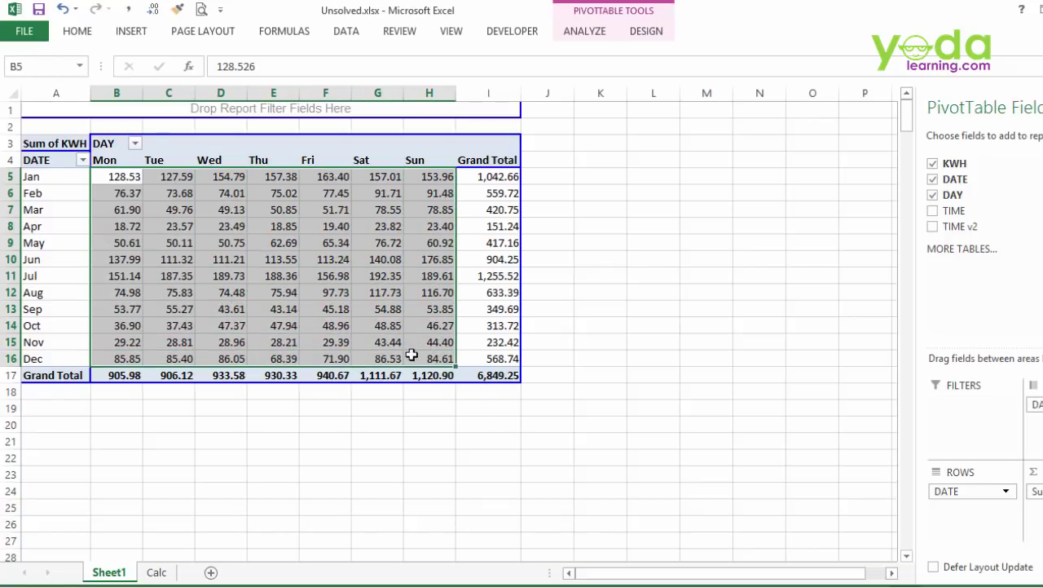
pyautogui.click(78, 32)
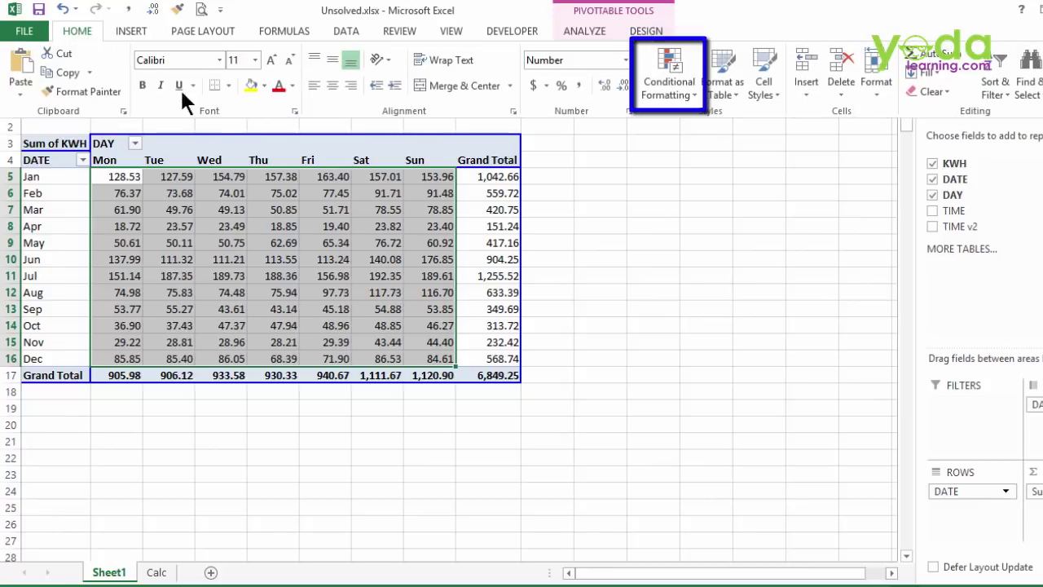
pyautogui.click(657, 83)
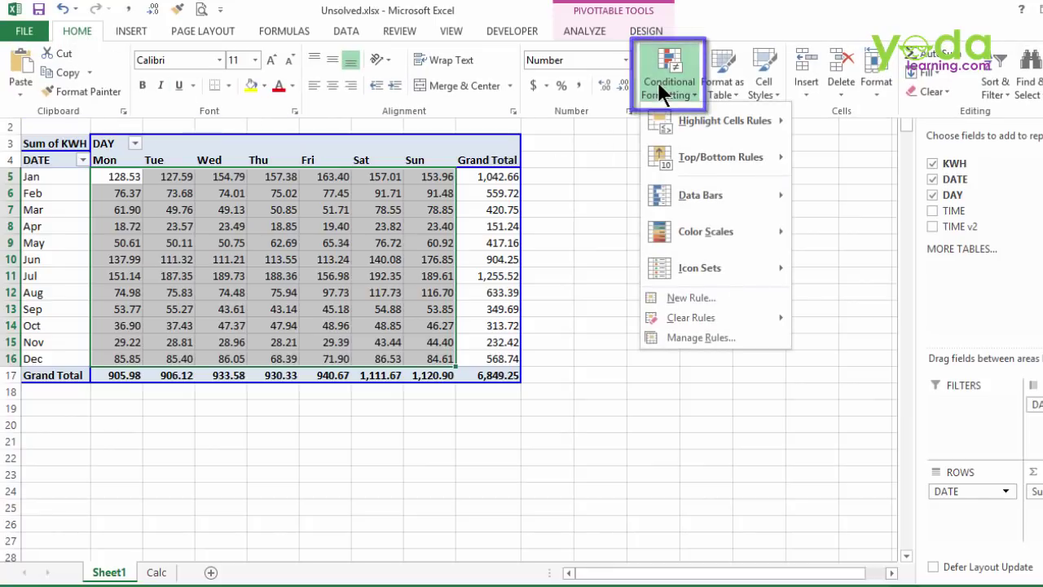
pyautogui.moveTo(689, 230)
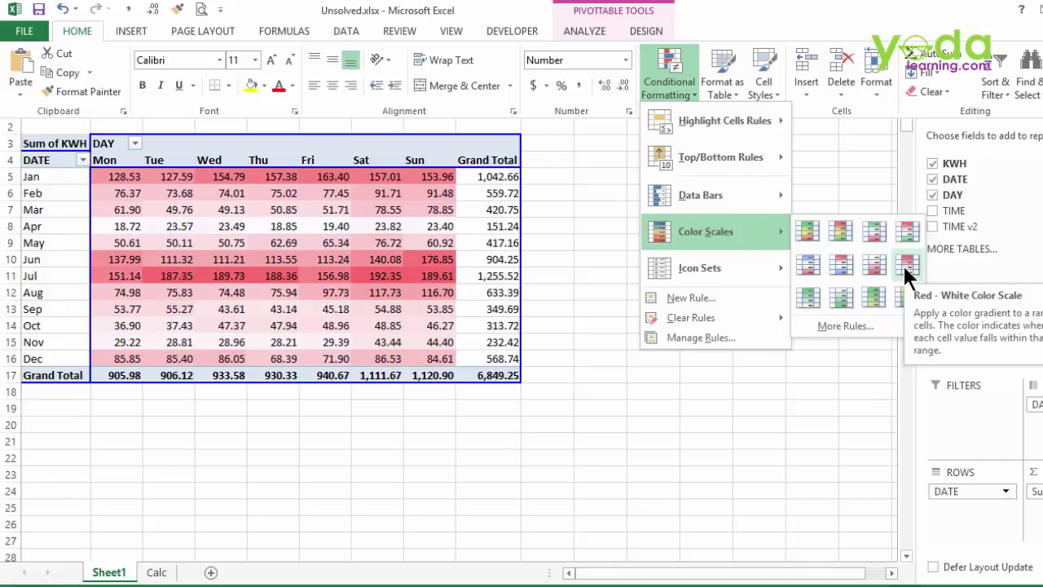
pyautogui.click(906, 266)
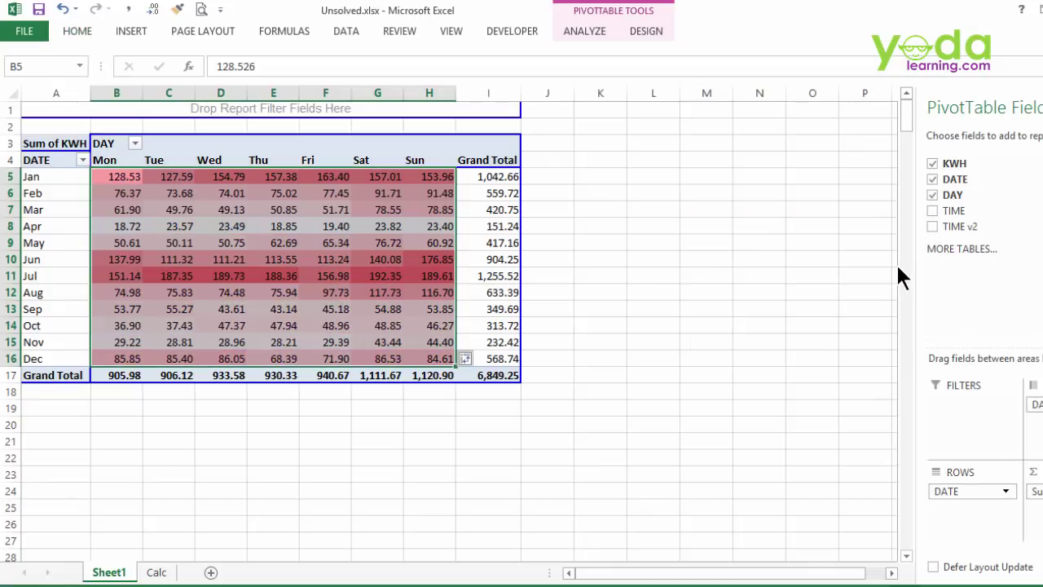
# Insert a line sparkline in J5 that plots the January weekday values in B5:H5
pyautogui.click(544, 175)
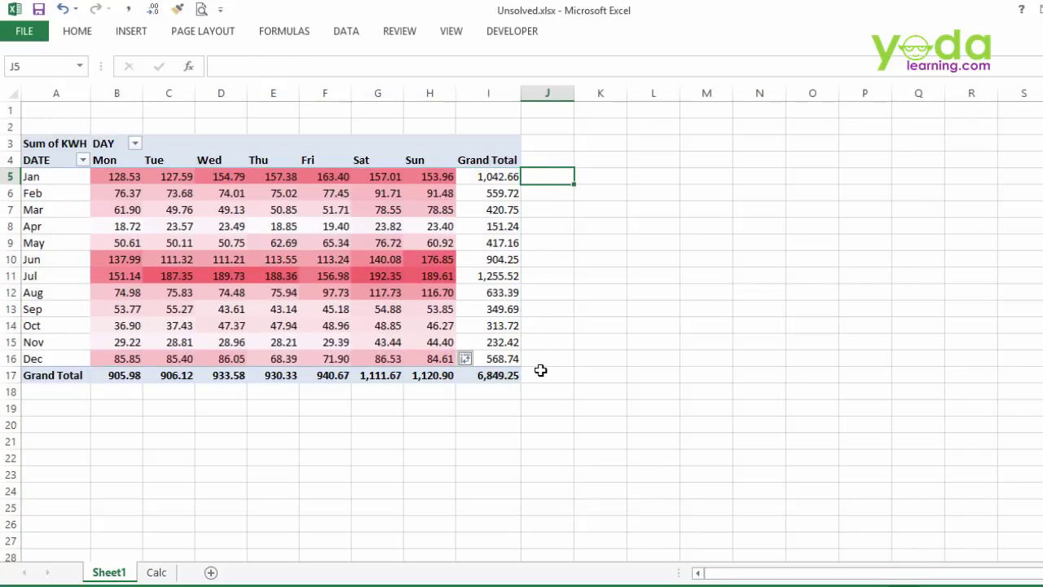
pyautogui.click(128, 26)
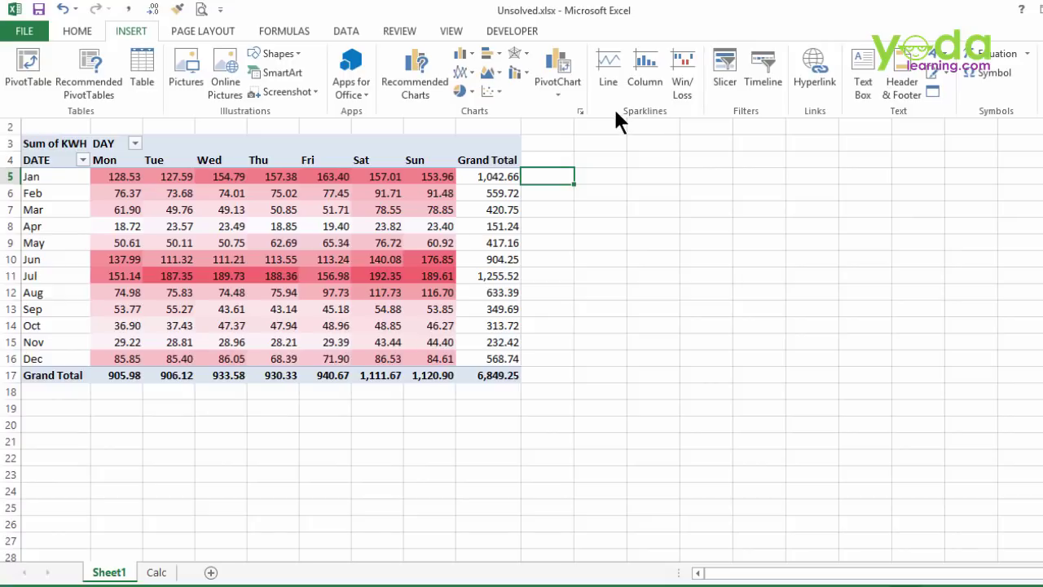
pyautogui.click(608, 68)
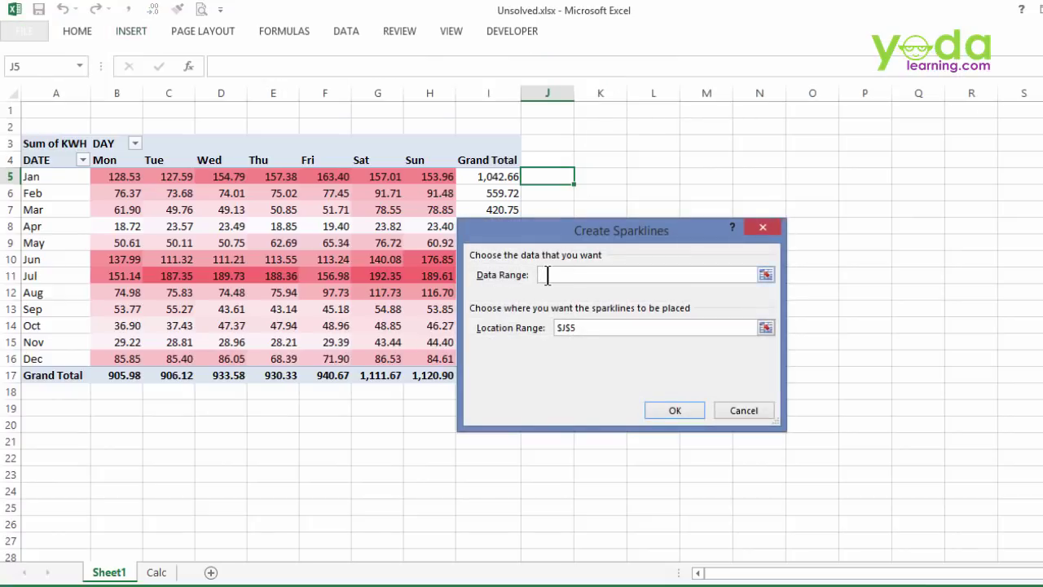
pyautogui.moveTo(104, 176); pyautogui.dragTo(416, 172)
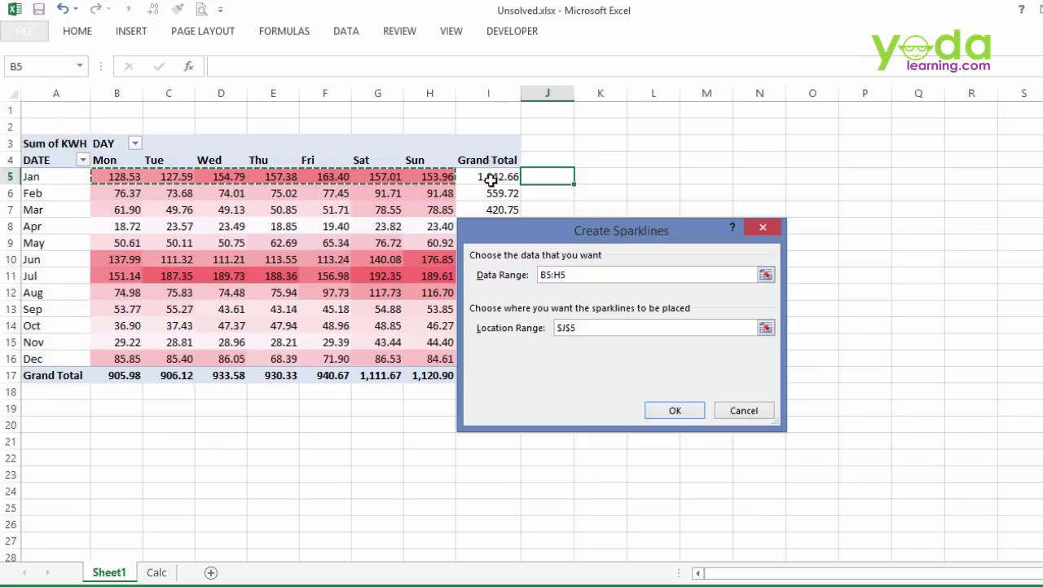
pyautogui.click(668, 411)
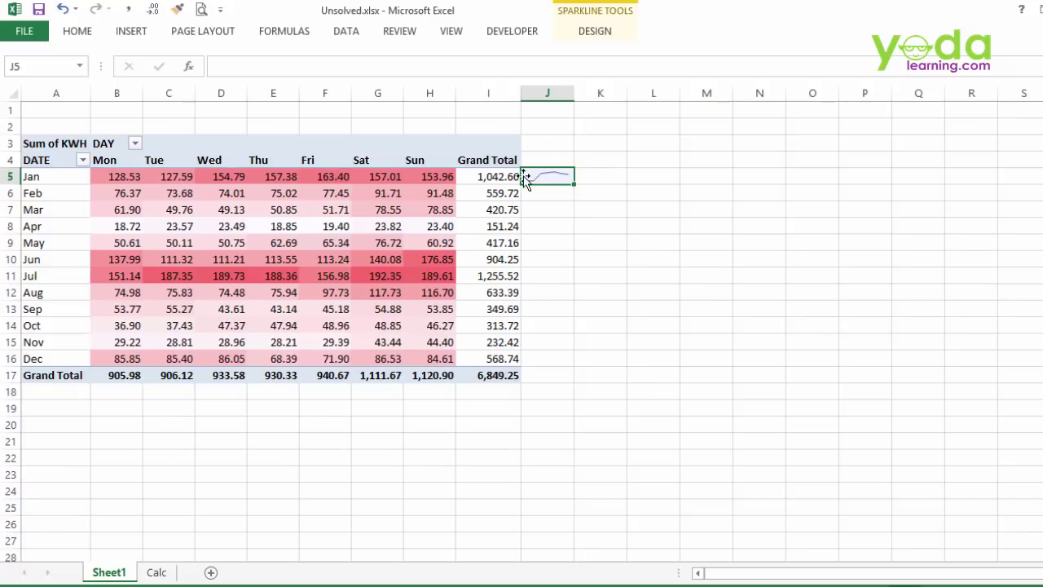
# Show the high and low points on the J5 sparkline and fill it down to J16 for the remaining months
pyautogui.click(592, 34)
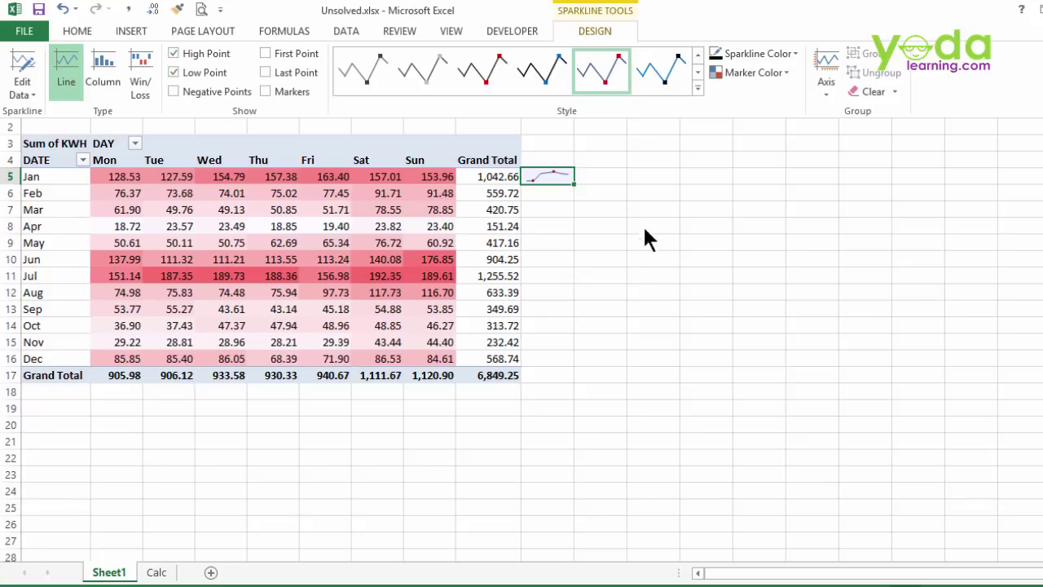
pyautogui.click(575, 183)
pyautogui.moveTo(575, 184); pyautogui.dragTo(561, 370)
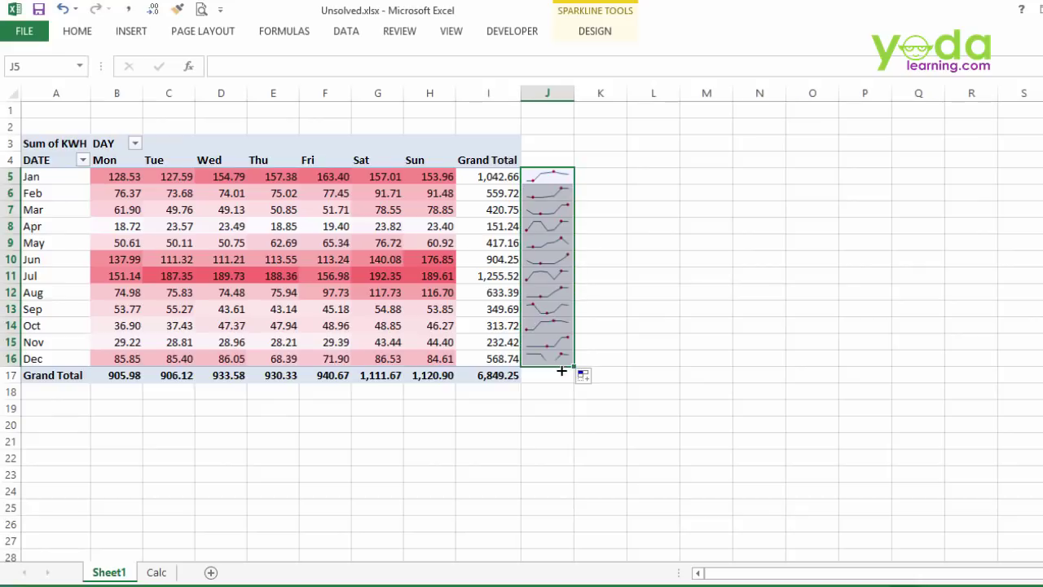
# Insert a slicer for the TIME v2 field and place it beside the sparklines, clear of the PivotTable
pyautogui.click(270, 228)
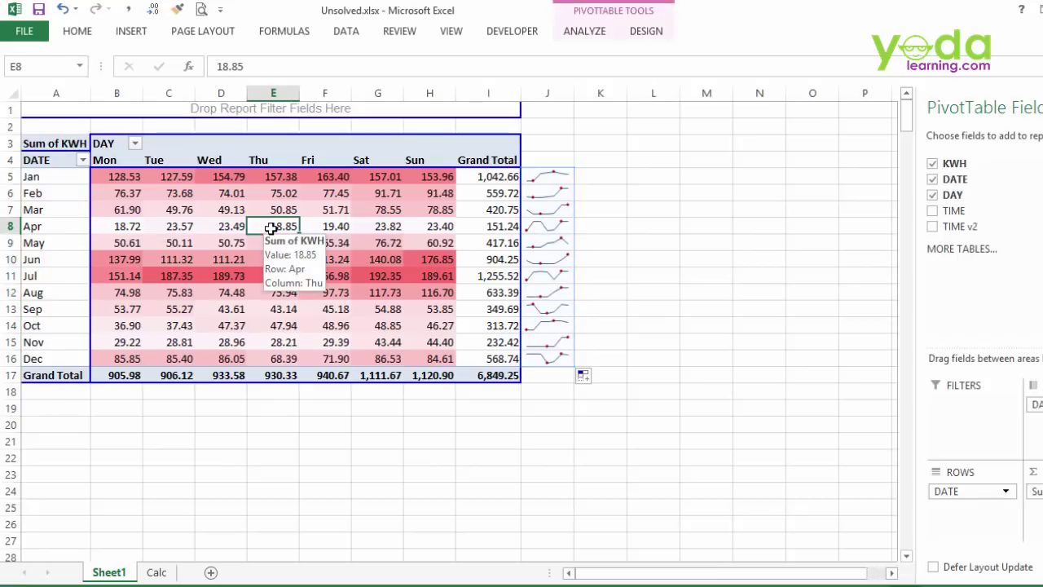
pyautogui.click(589, 33)
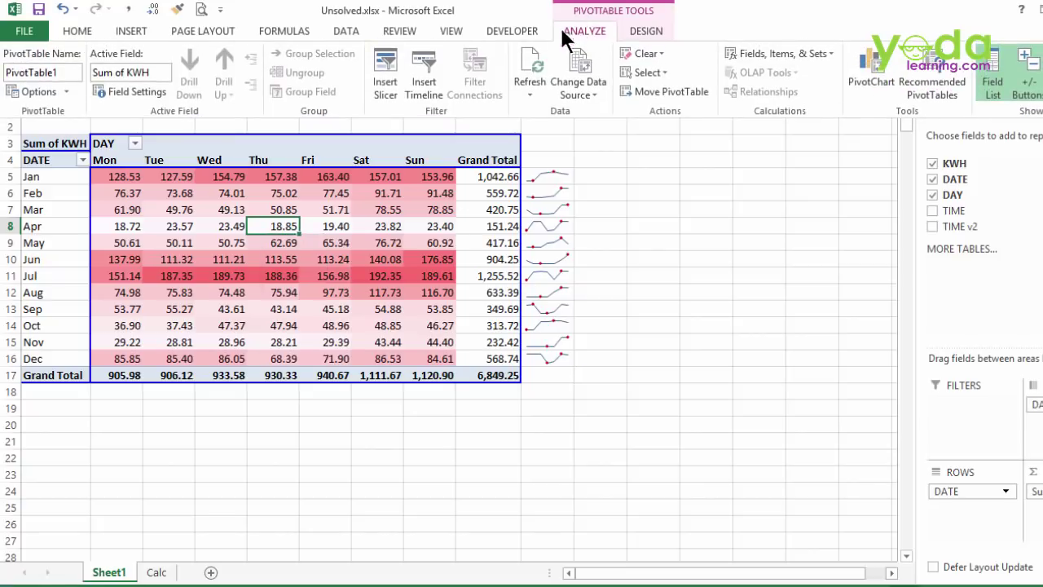
pyautogui.click(388, 68)
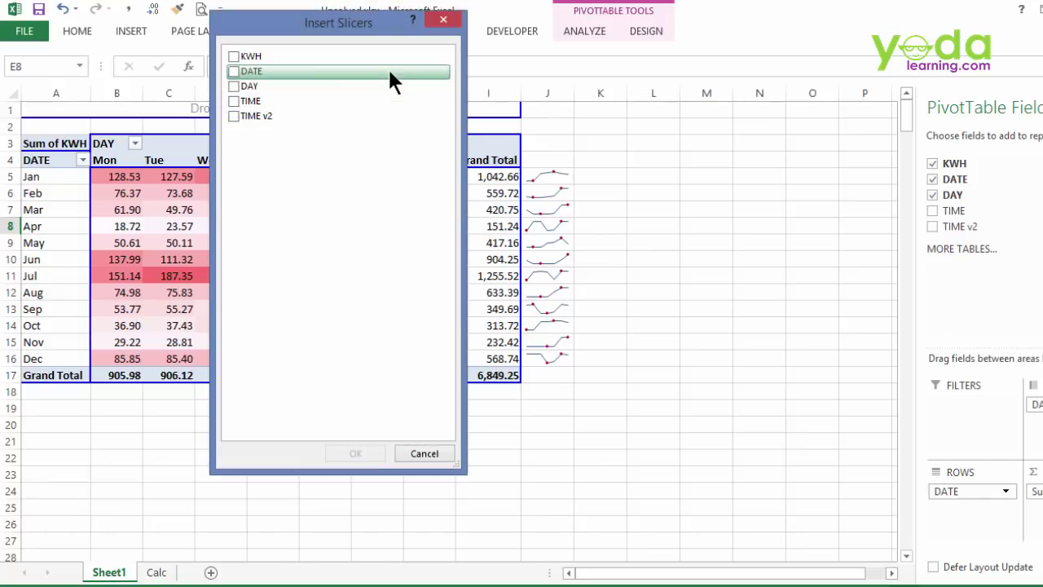
pyautogui.click(233, 115)
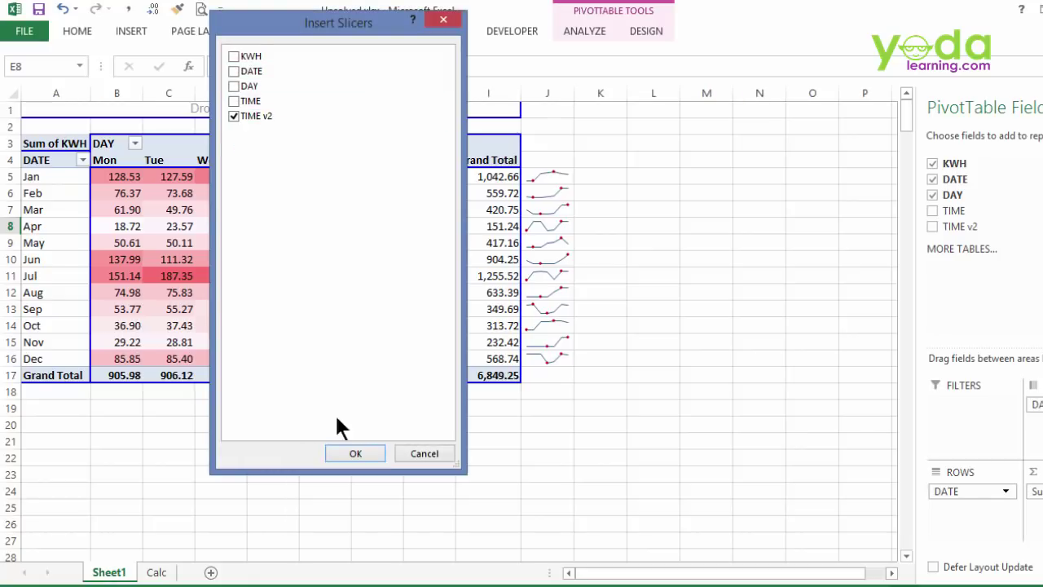
pyautogui.click(354, 453)
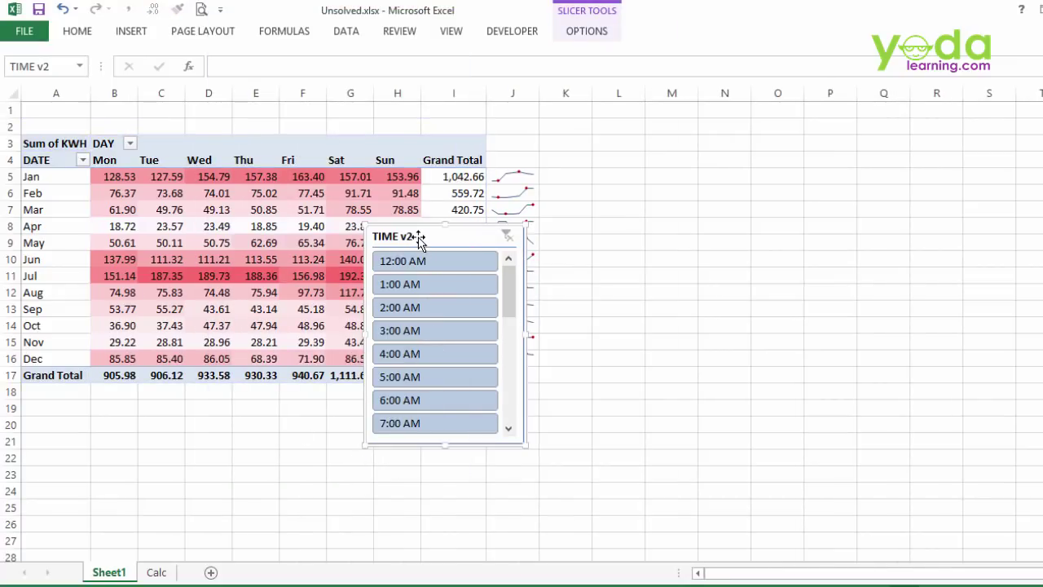
pyautogui.moveTo(419, 242); pyautogui.dragTo(601, 157)
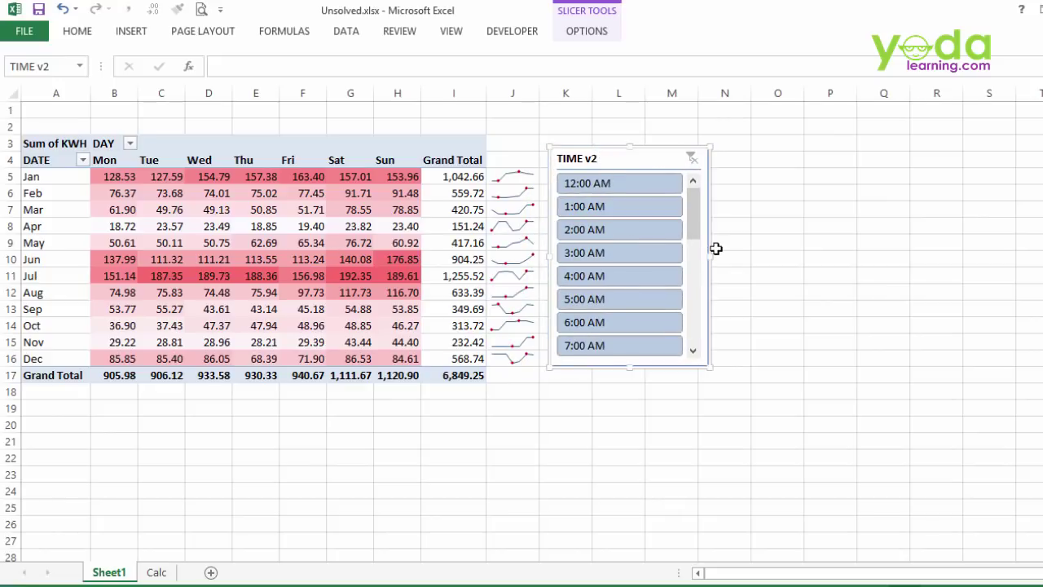
# Try filtering the PivotTable to 1:00 AM and 5:00 AM with the TIME v2 slicer, and clear the filter
pyautogui.click(610, 203)
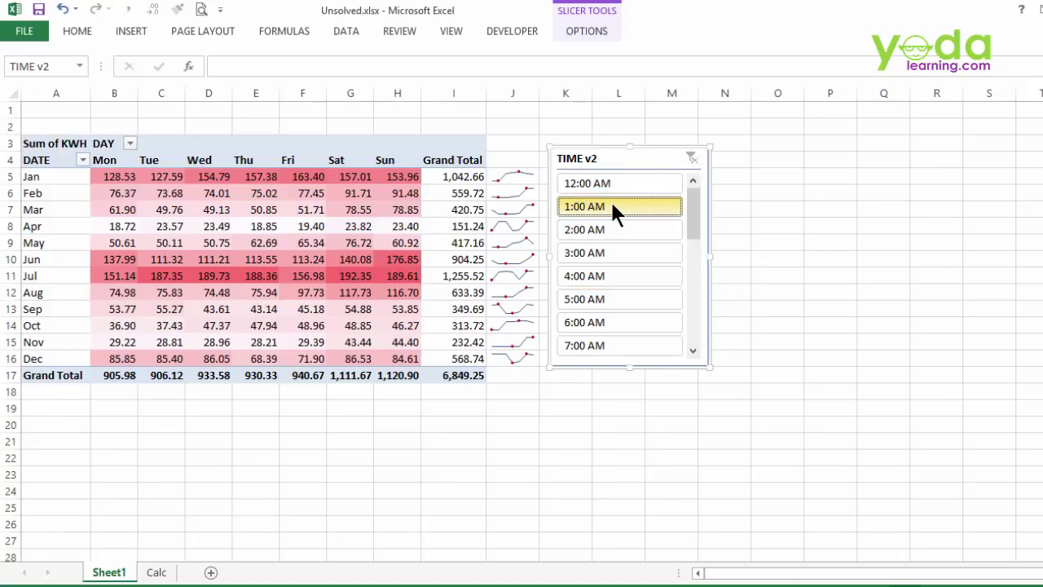
pyautogui.click(564, 298)
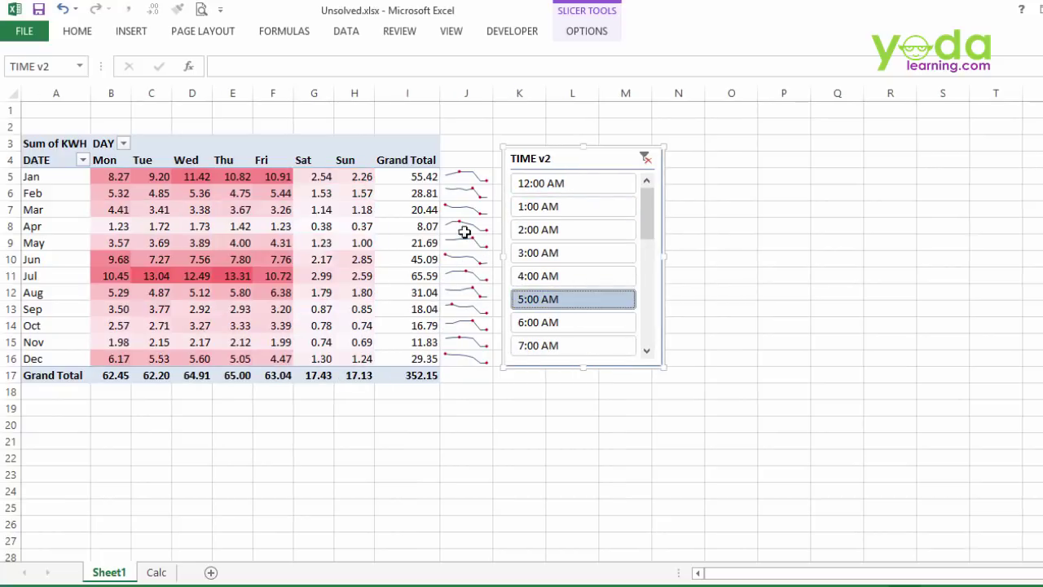
pyautogui.click(645, 157)
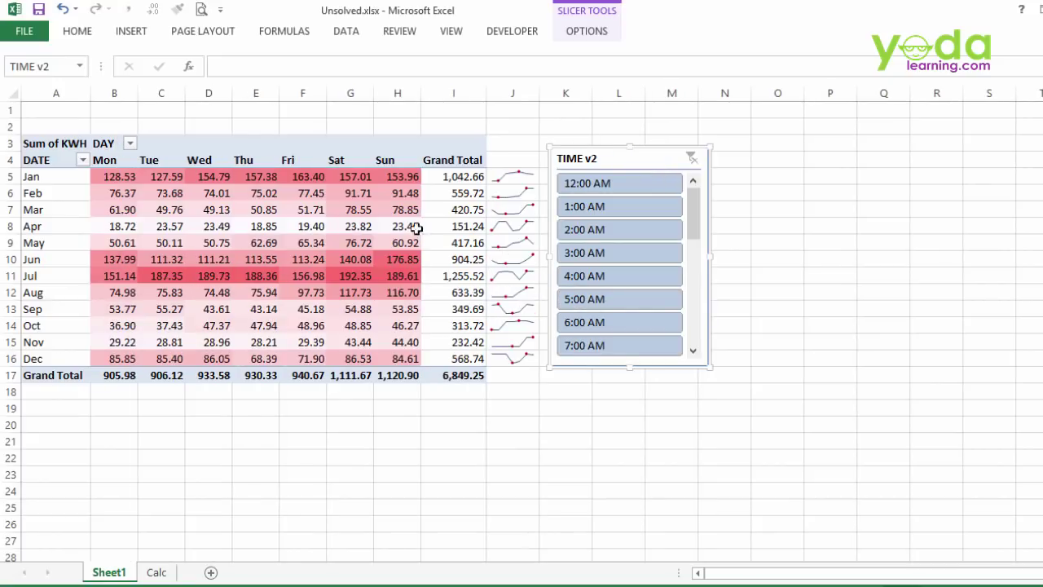
# Create a PivotChart of the kWh data on its own chart sheet and change its weekday series to Stacked Column
pyautogui.click(248, 227)
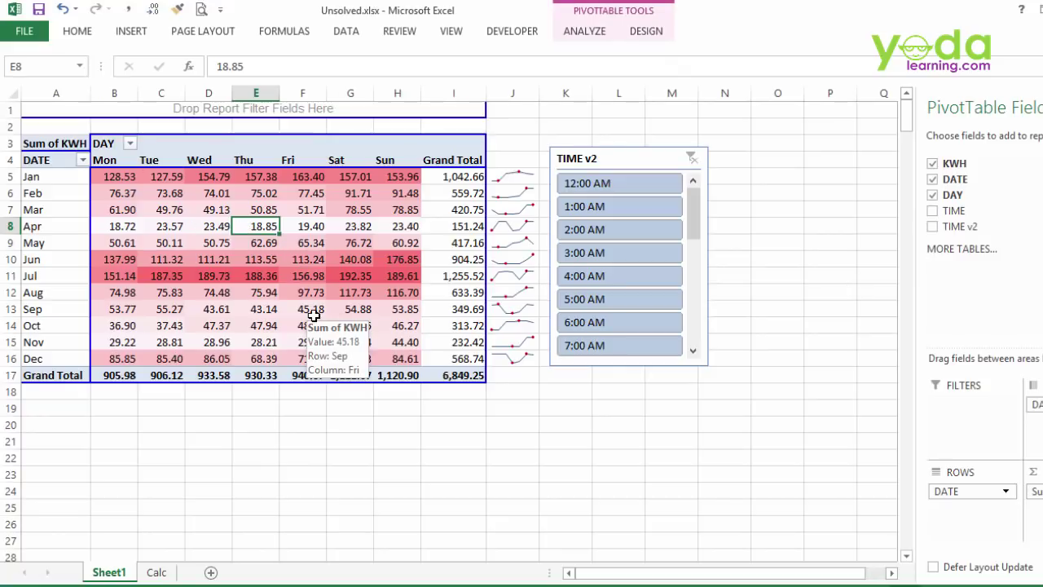
pyautogui.press('F11')
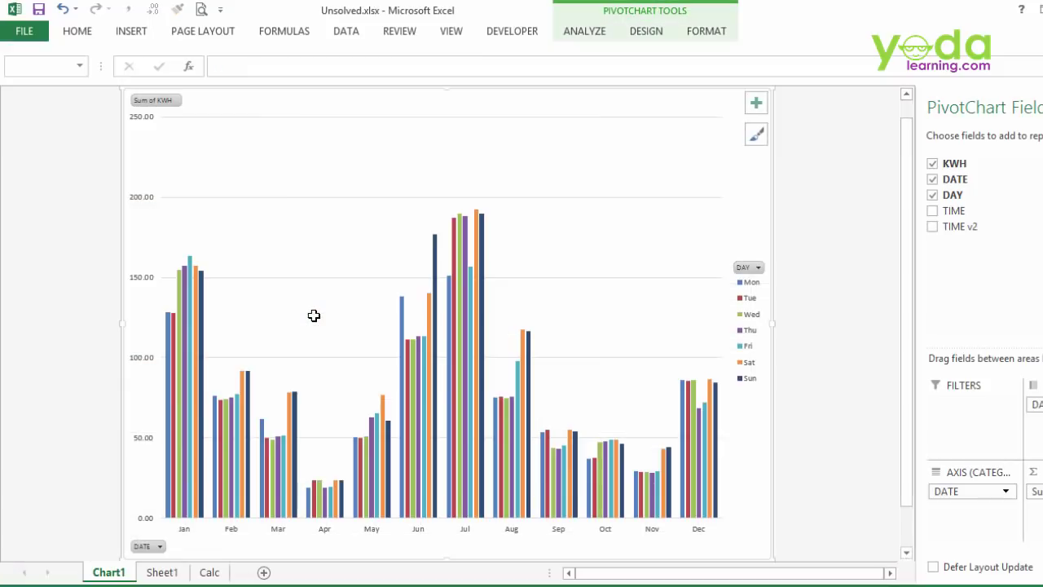
pyautogui.rightClick(466, 317)
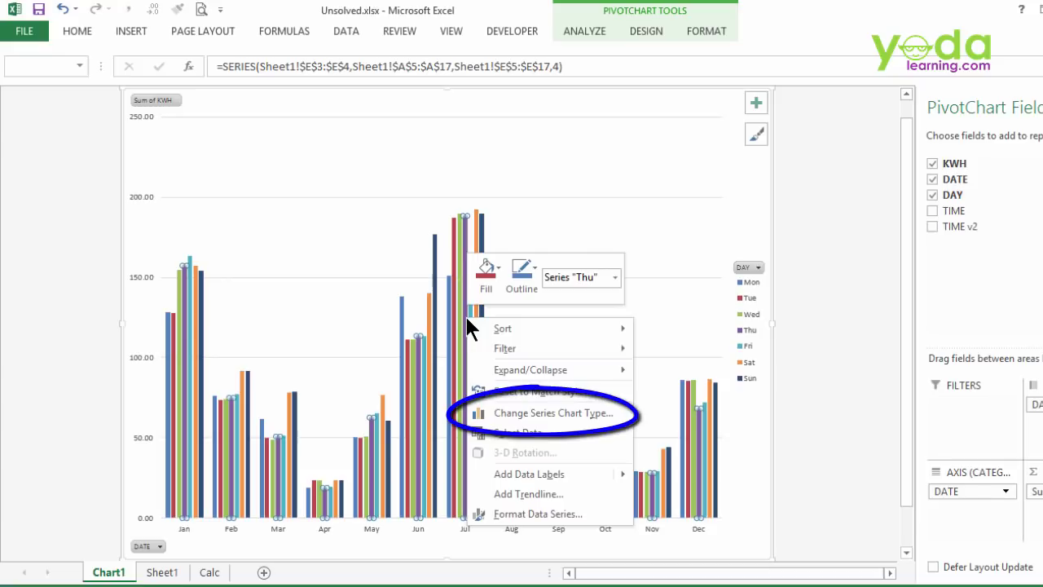
pyautogui.click(535, 412)
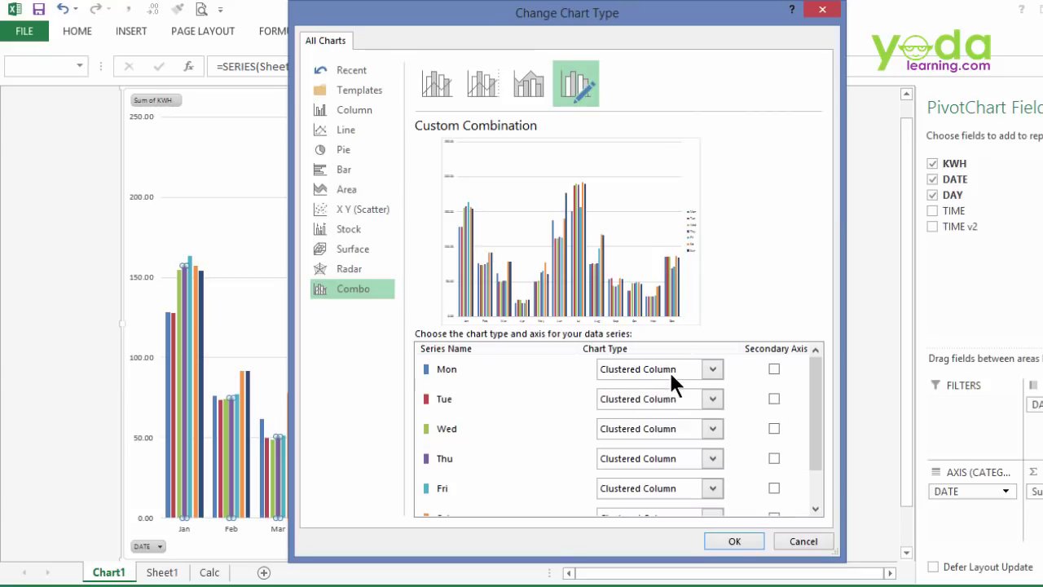
pyautogui.click(669, 373)
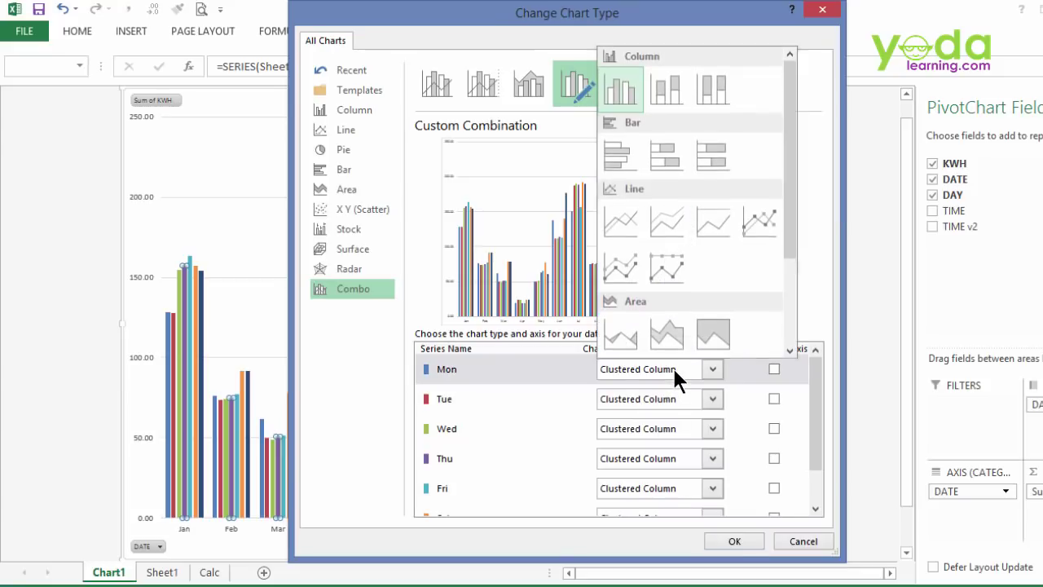
pyautogui.click(666, 88)
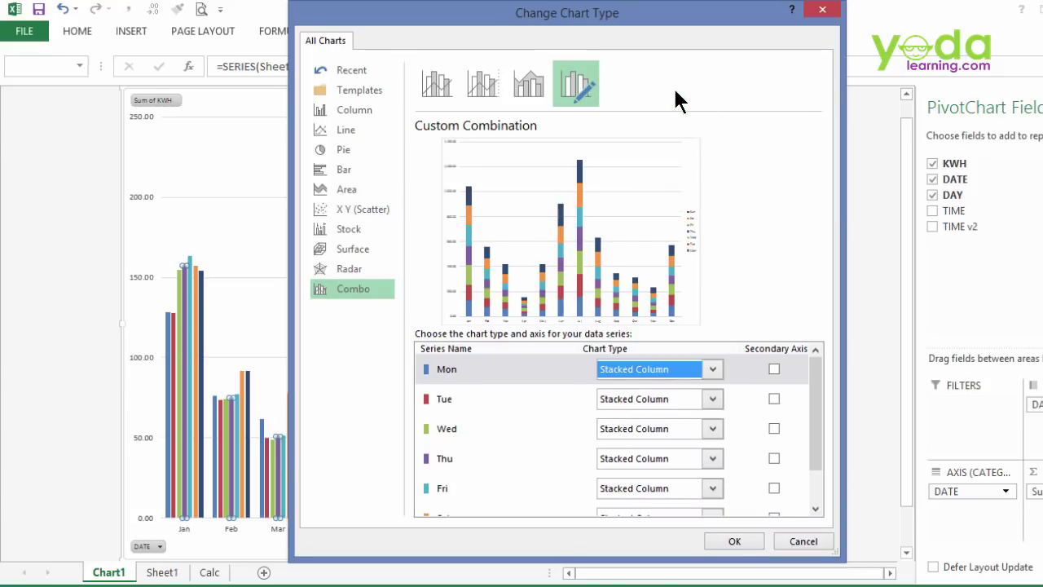
pyautogui.click(734, 541)
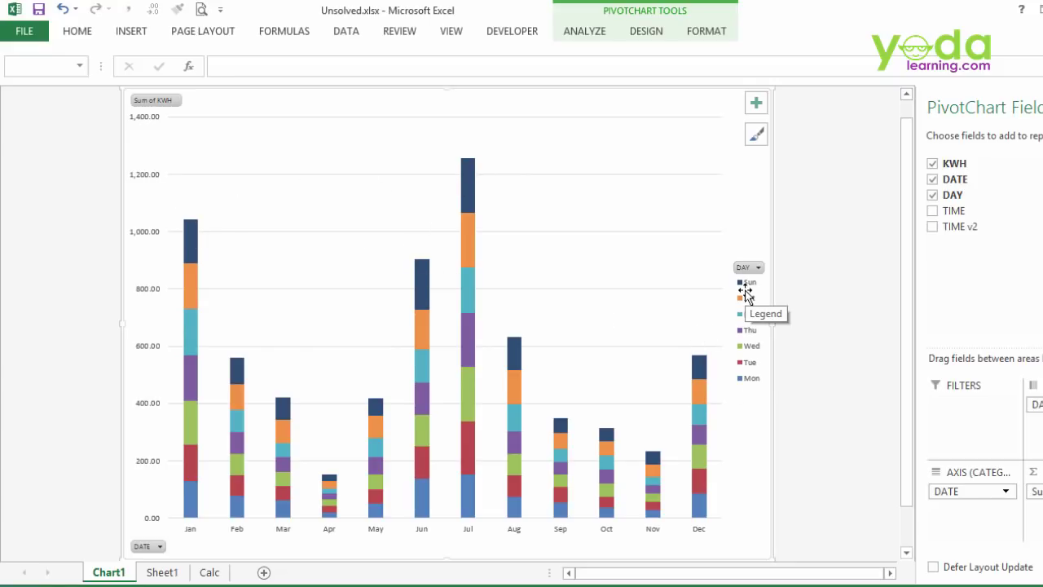
# Add the TIME field to the report filter area of the PivotTable on Sheet1 and look over its filter items
pyautogui.click(164, 573)
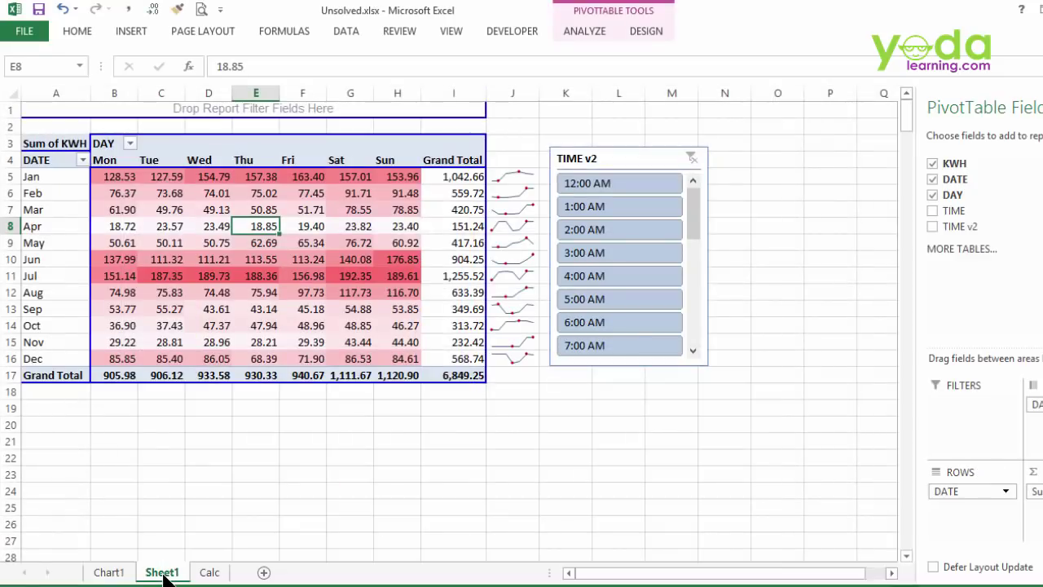
pyautogui.moveTo(950, 211); pyautogui.dragTo(266, 109)
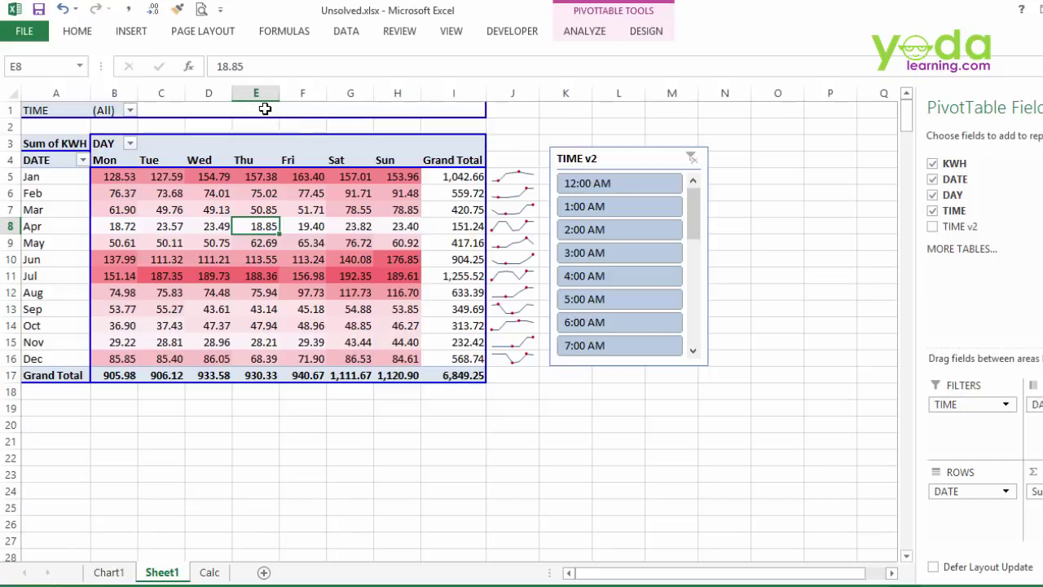
pyautogui.click(129, 110)
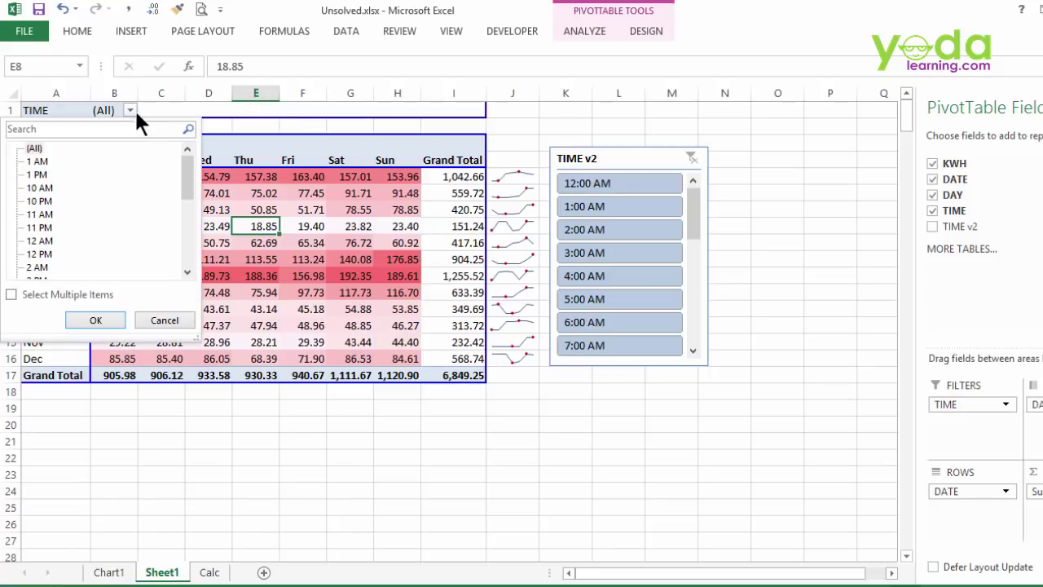
pyautogui.moveTo(185, 174)
pyautogui.mouseDown()
pyautogui.moveTo(185, 273)
pyautogui.moveTo(182, 161)
pyautogui.mouseUp()
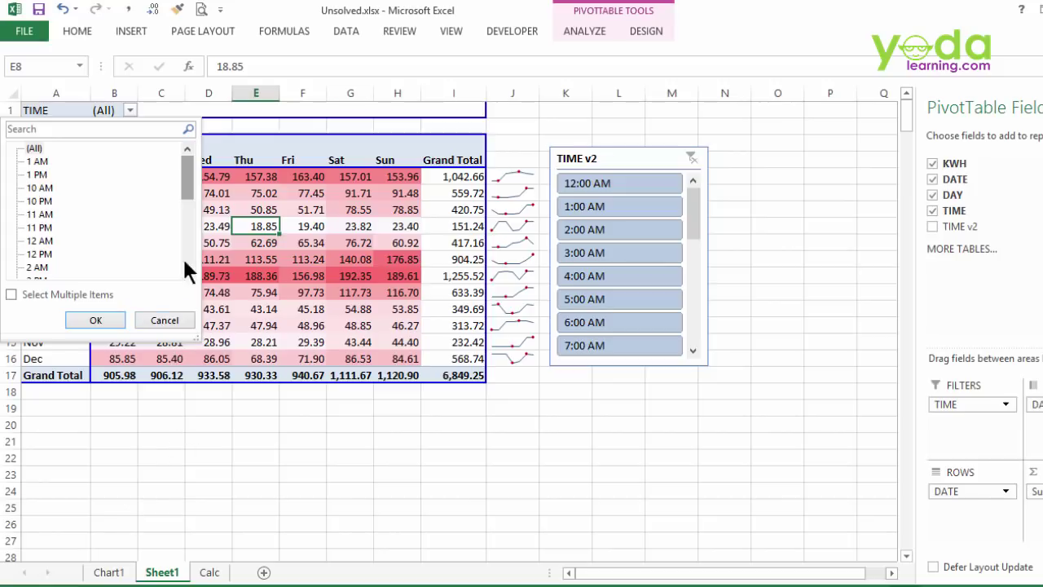
pyautogui.click(167, 320)
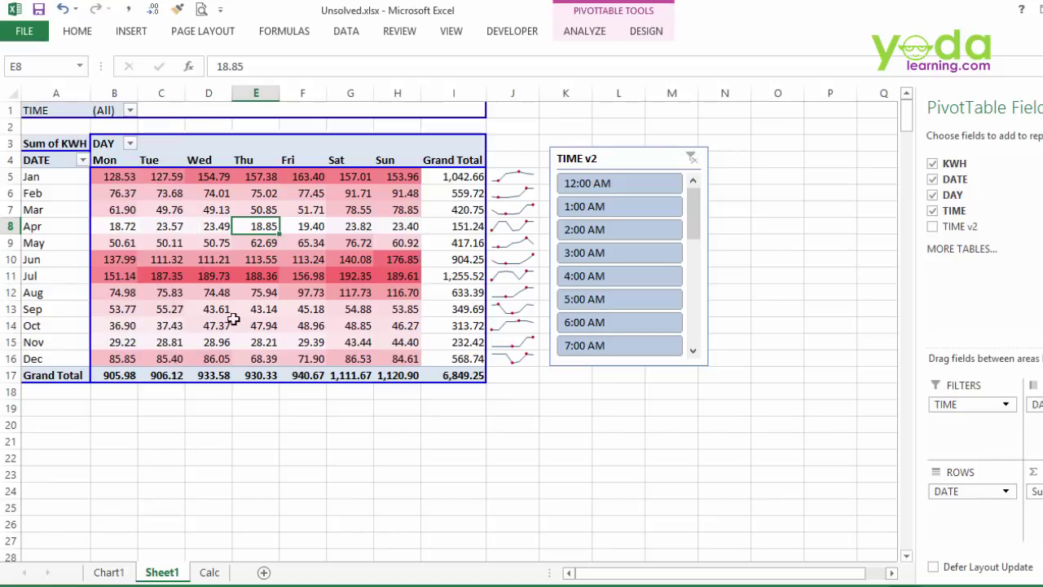
# Generate a separate PivotTable sheet for every TIME value using Show Report Filter Pages
pyautogui.click(582, 36)
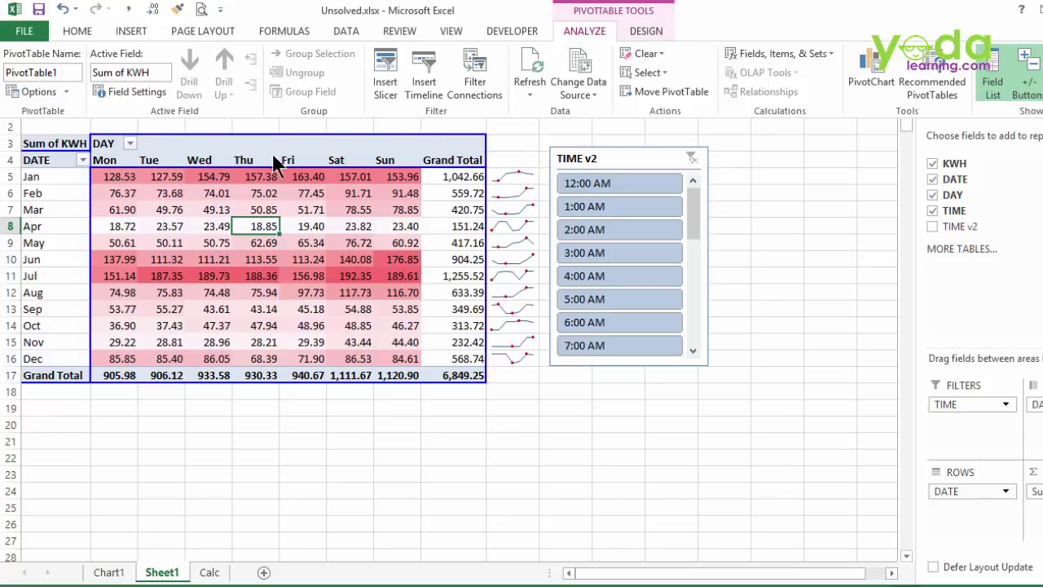
pyautogui.click(66, 93)
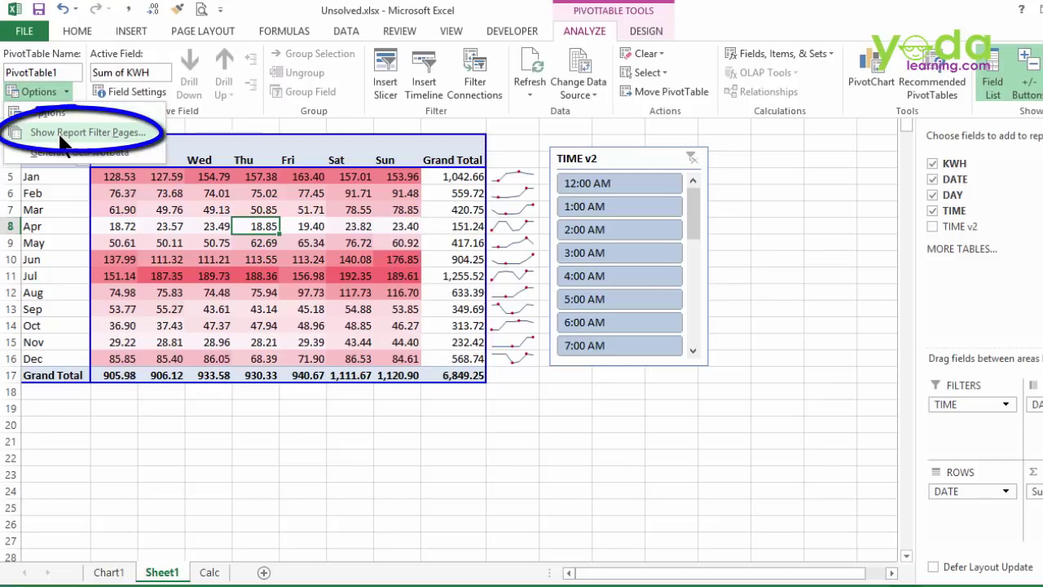
pyautogui.click(137, 134)
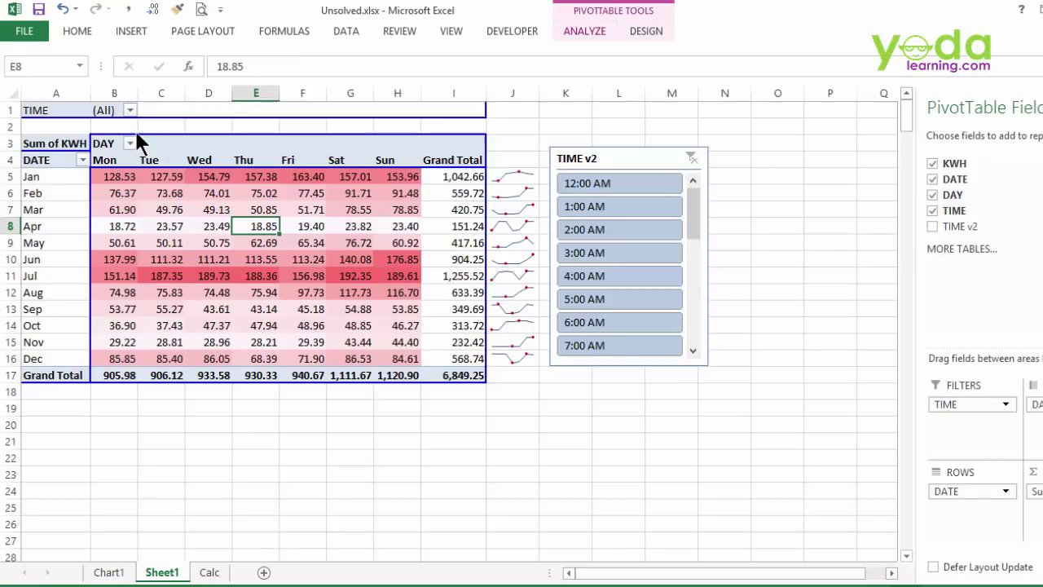
pyautogui.click(353, 273)
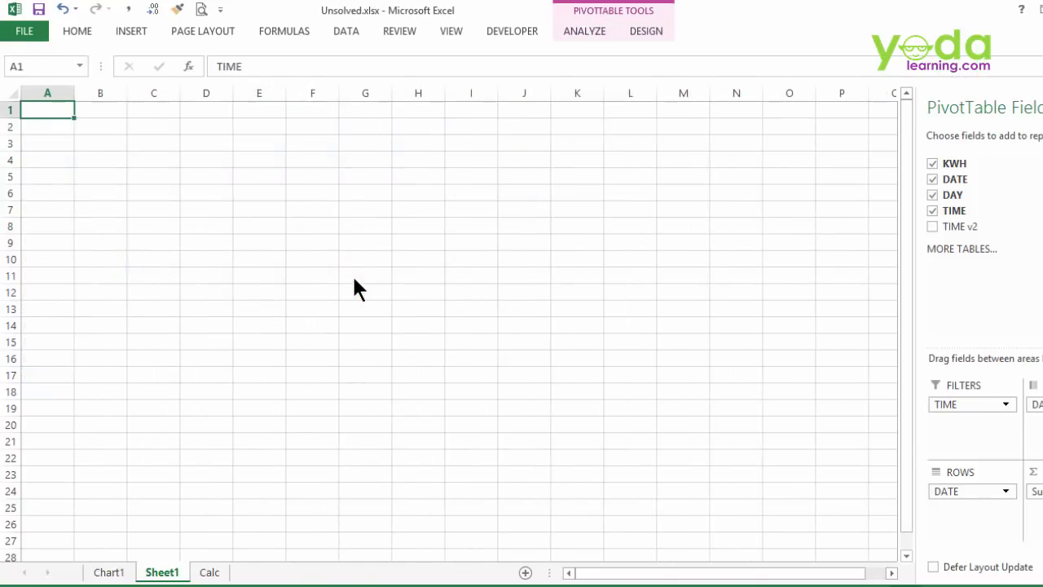
# Look through the generated hourly PivotTable sheets up to 12 AM, and return to Sheet1
pyautogui.click(216, 575)
pyautogui.click(249, 574)
pyautogui.click(308, 574)
pyautogui.click(352, 573)
pyautogui.click(407, 573)
pyautogui.click(457, 574)
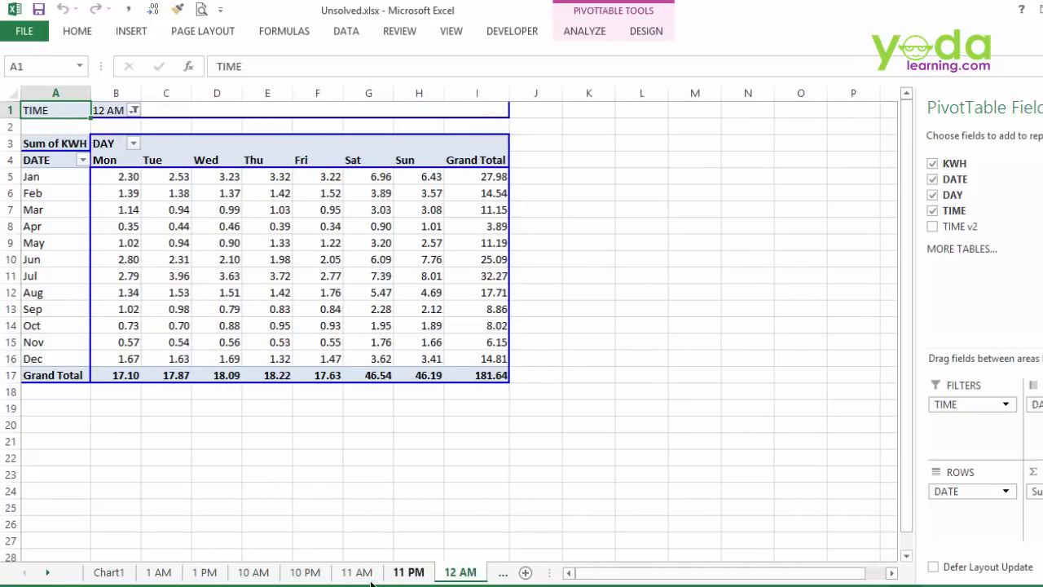
pyautogui.rightClick(47, 574)
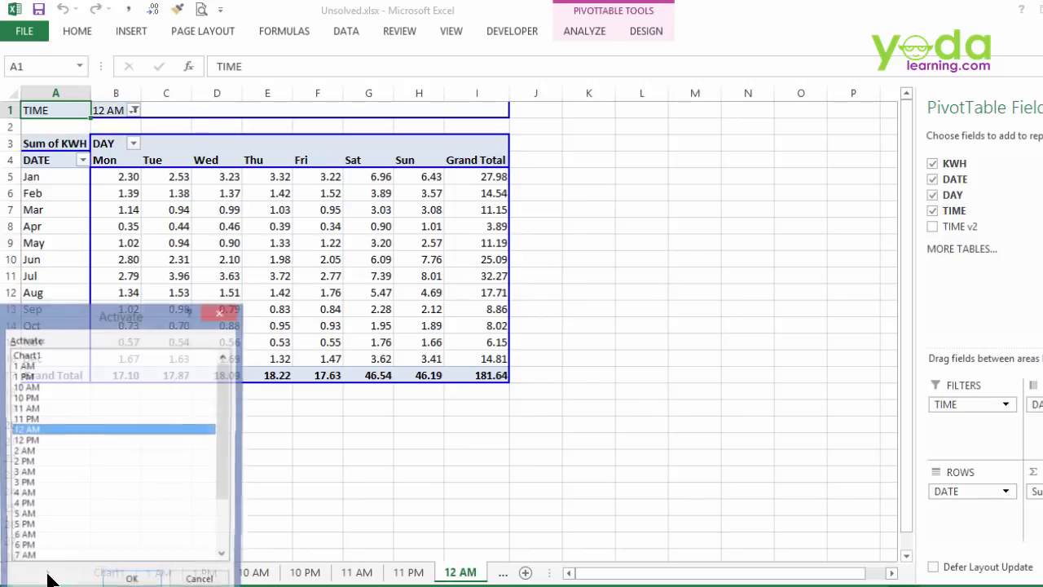
pyautogui.click(25, 549)
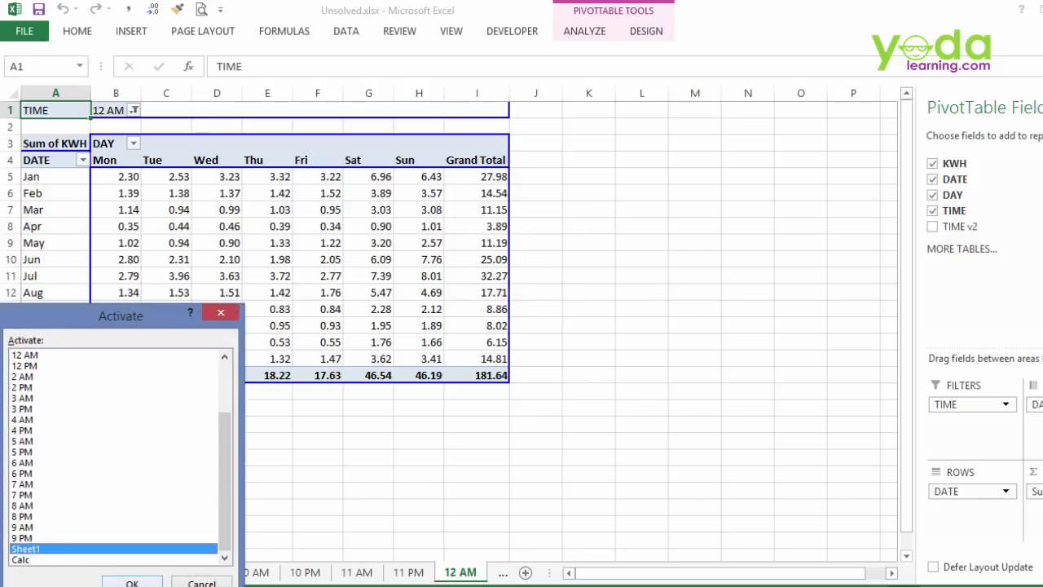
pyautogui.click(131, 582)
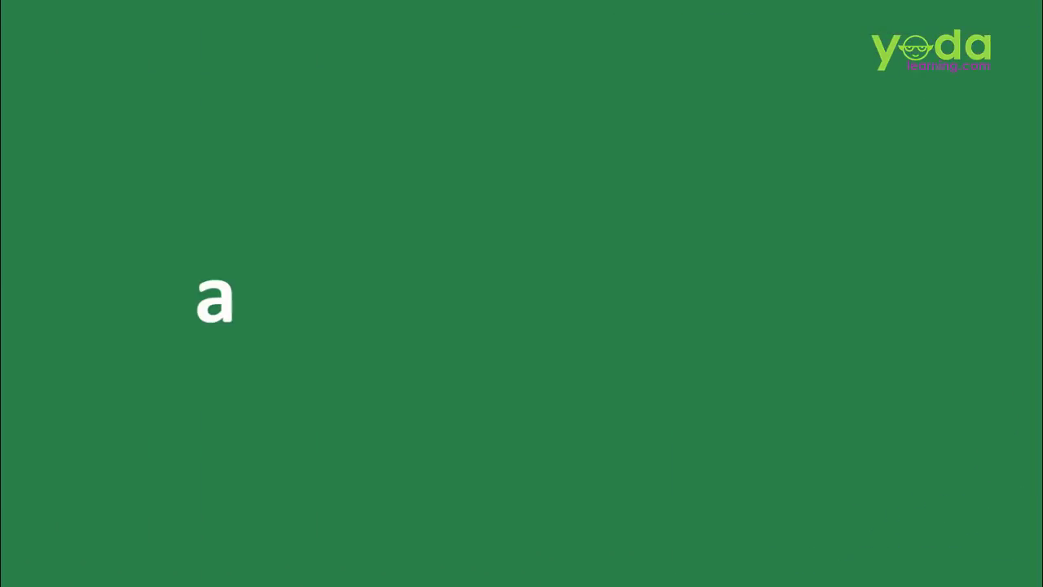